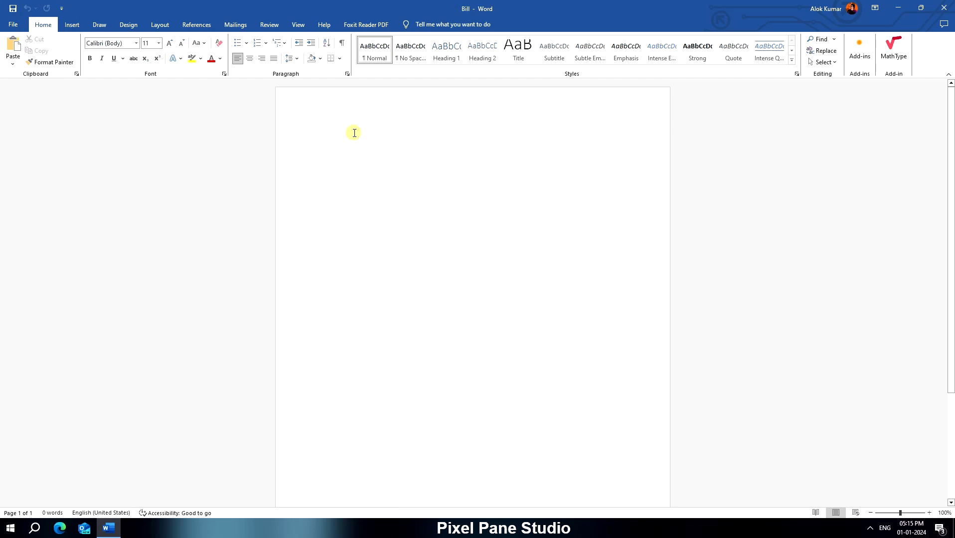
# - Set the page size to A5 and apply Narrow margins
pyautogui.click(157, 27)
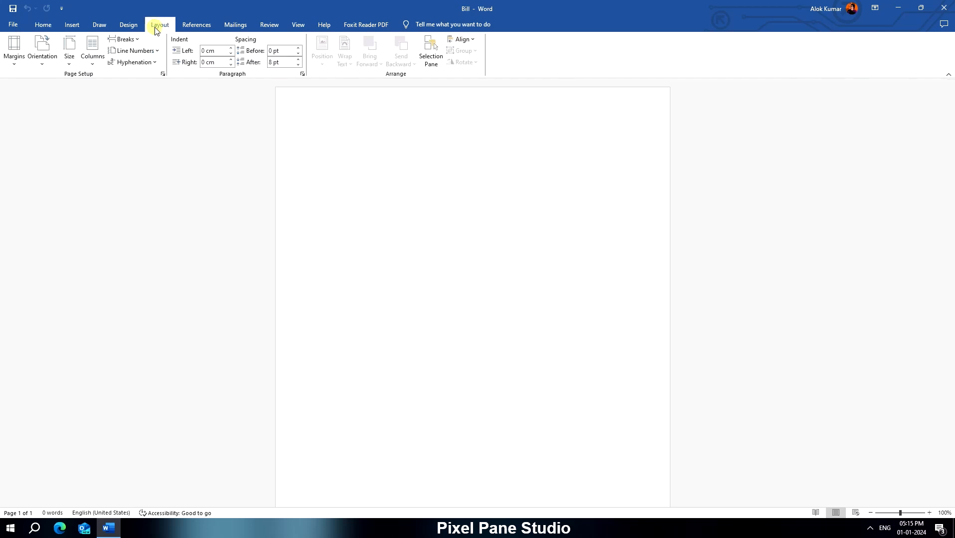
pyautogui.click(68, 62)
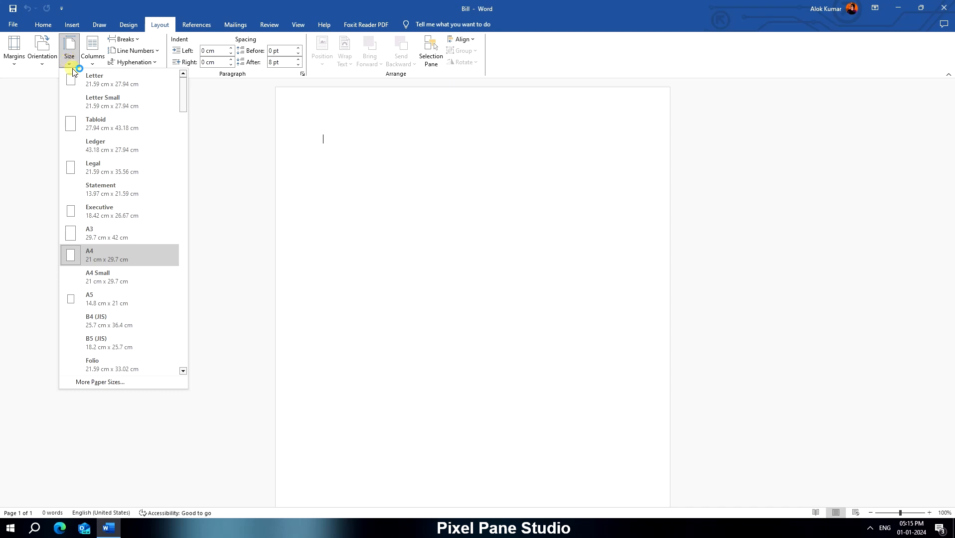
pyautogui.click(143, 302)
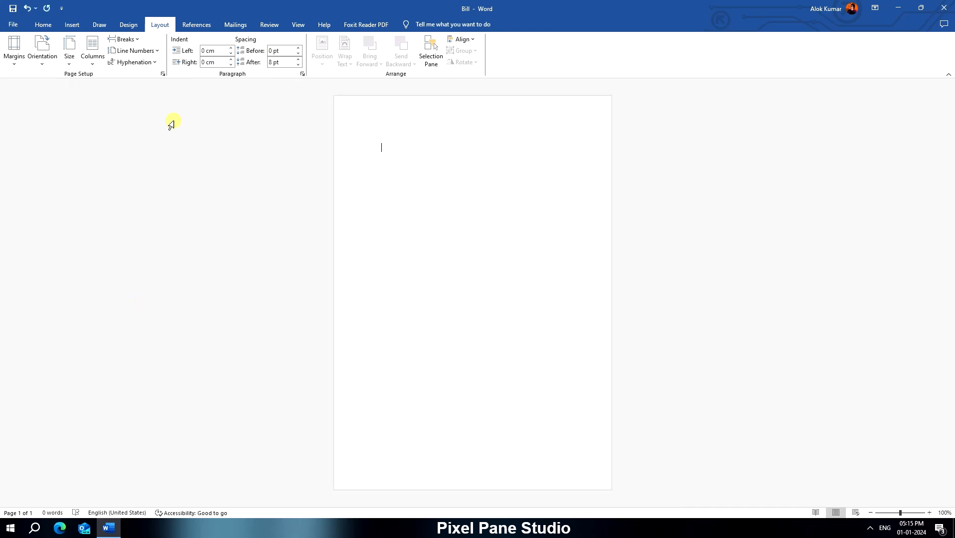
pyautogui.click(14, 52)
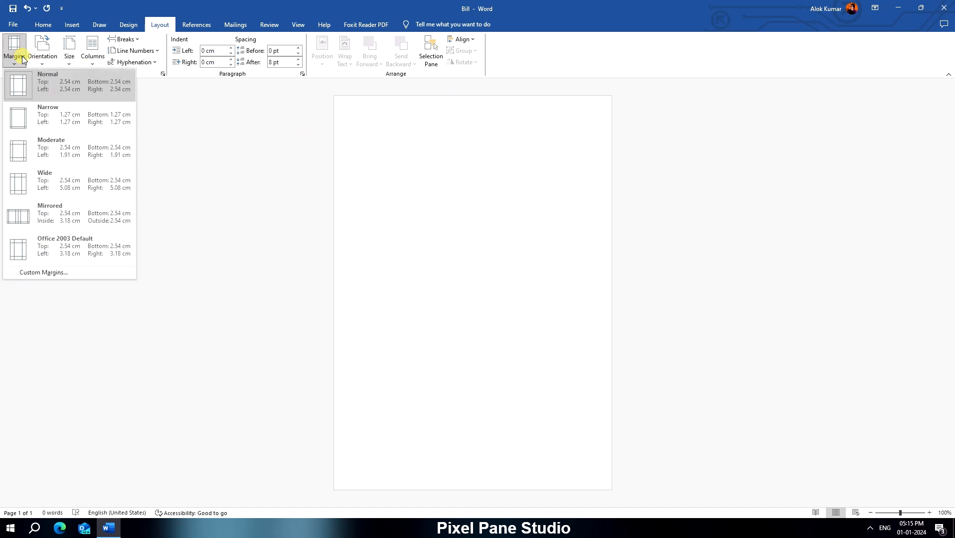
pyautogui.click(61, 123)
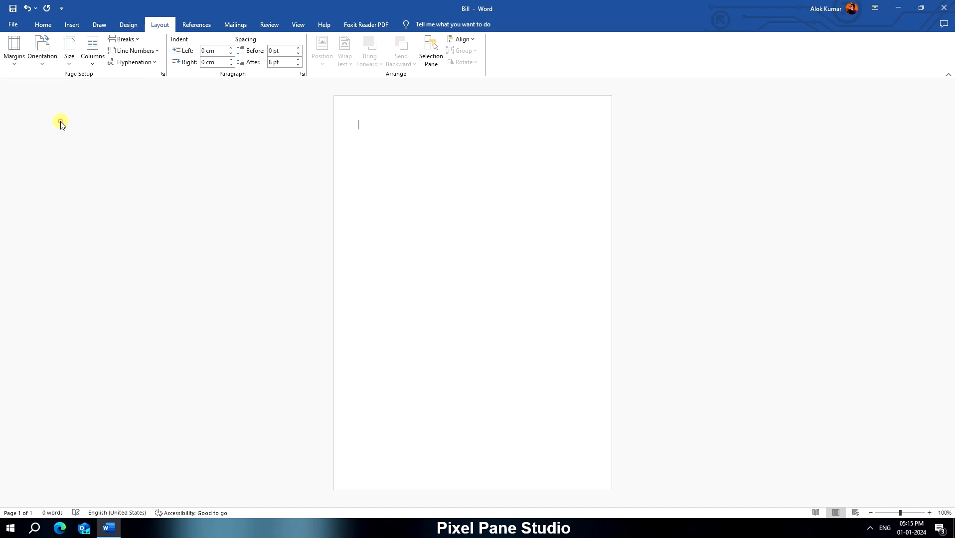
# - Draw a single-cell table about 12.4 cm wide and 18.4 cm high that fills the page within the margins
pyautogui.click(72, 27)
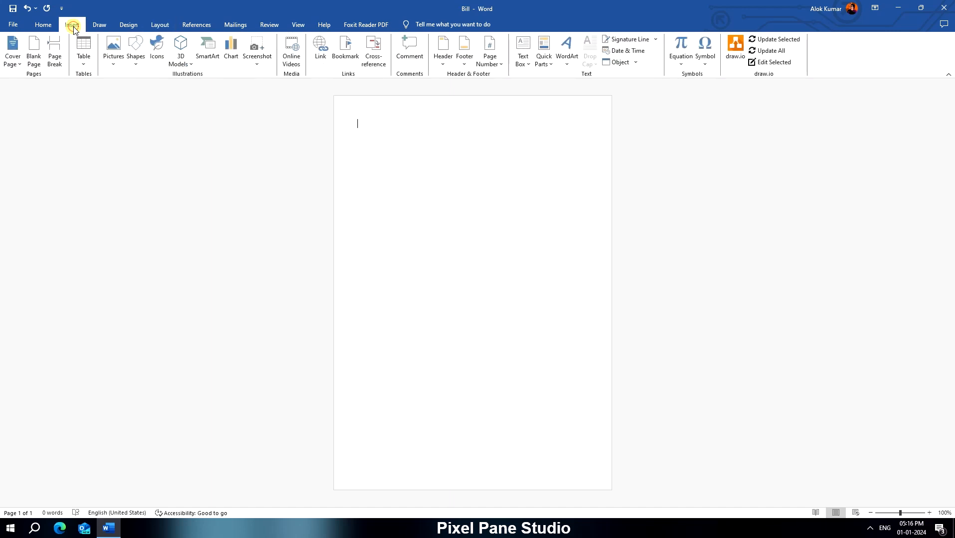
pyautogui.click(86, 67)
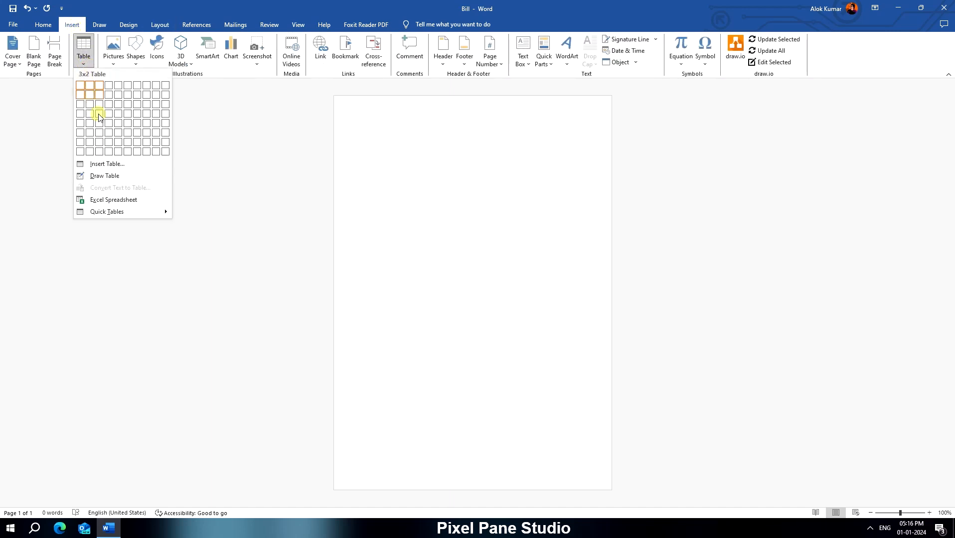
pyautogui.click(106, 177)
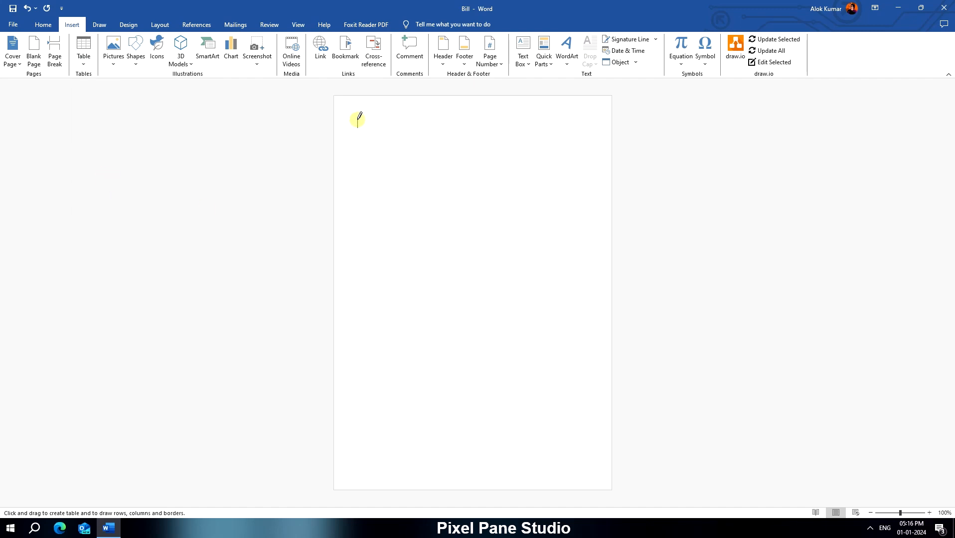
pyautogui.moveTo(357, 120)
pyautogui.mouseDown()
pyautogui.moveTo(443, 452)
pyautogui.moveTo(596, 467)
pyautogui.mouseUp()
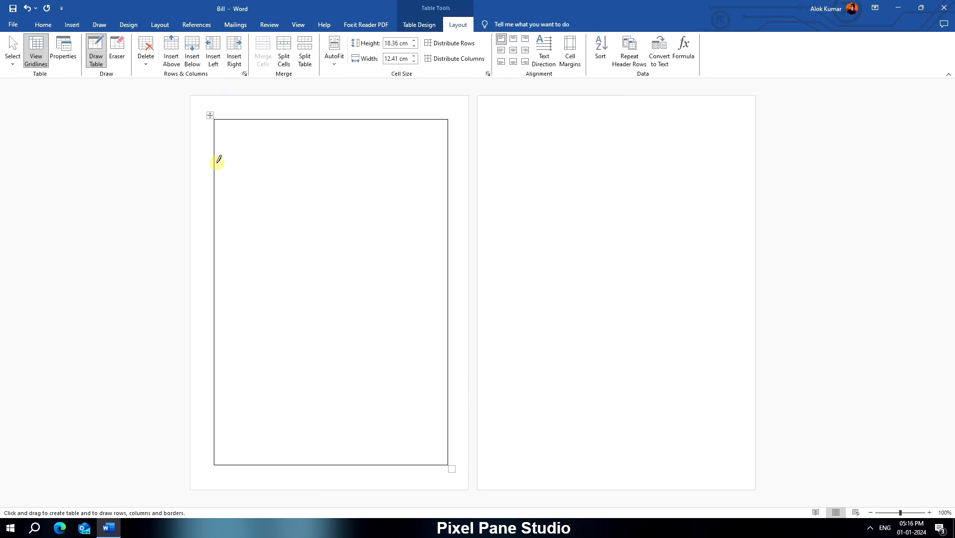
# - Draw four horizontal lines across the table for a tall header, a narrow headings row, a large item area and two footer rows
pyautogui.moveTo(213, 186); pyautogui.dragTo(447, 186)
pyautogui.moveTo(215, 206); pyautogui.dragTo(446, 207)
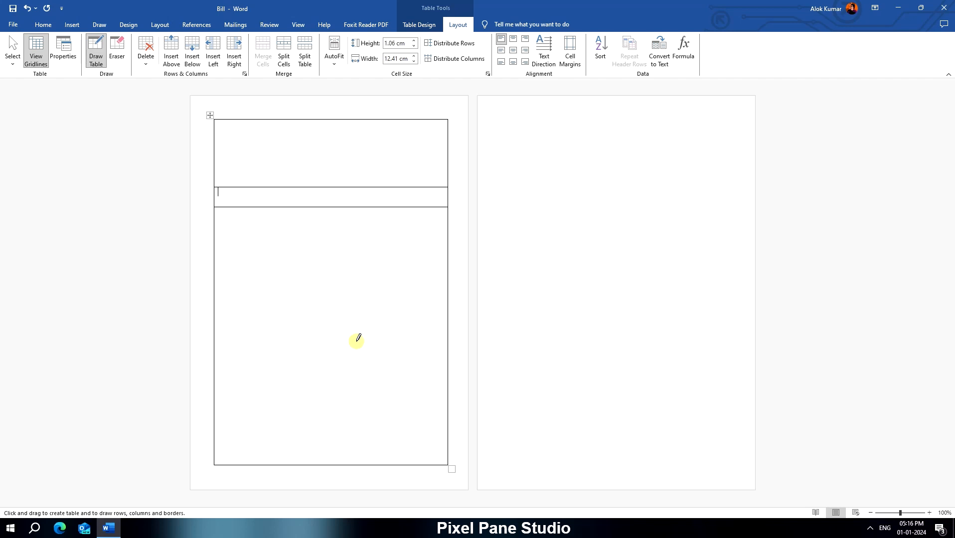
pyautogui.moveTo(213, 428); pyautogui.dragTo(373, 427)
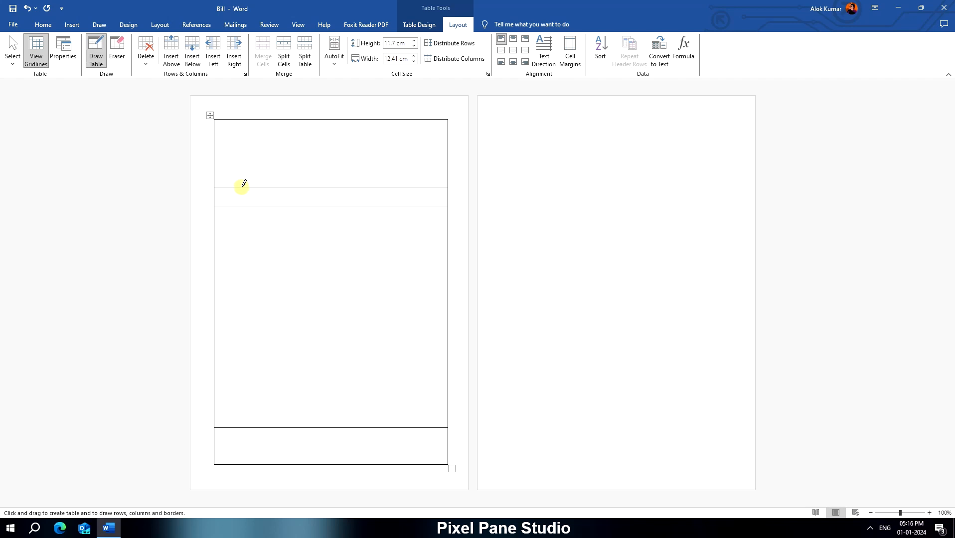
pyautogui.moveTo(215, 401); pyautogui.dragTo(354, 396)
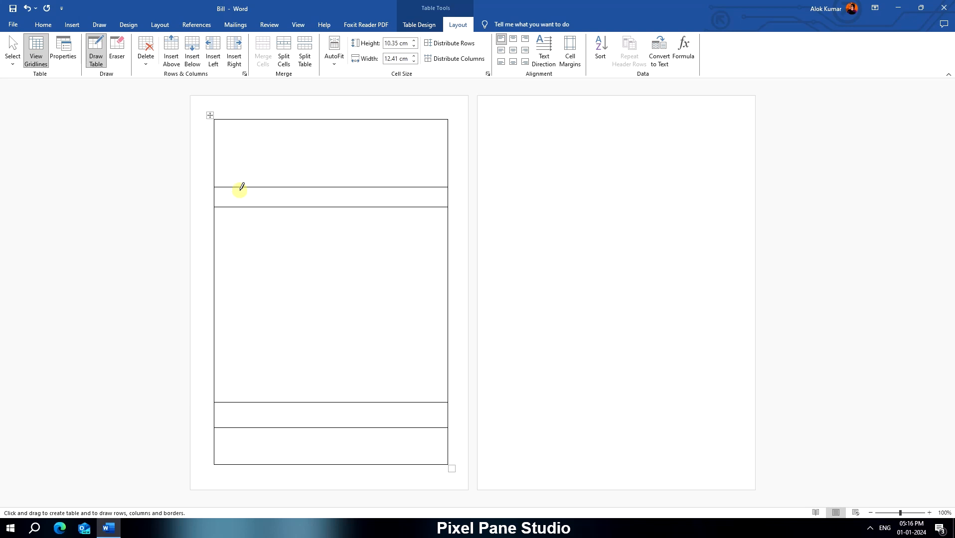
# - Draw four vertical column dividers below the header, ending the first at the item area and extending the other three through the total row
pyautogui.moveTo(236, 187); pyautogui.dragTo(235, 402)
pyautogui.moveTo(330, 187)
pyautogui.mouseDown()
pyautogui.moveTo(329, 427)
pyautogui.moveTo(354, 396)
pyautogui.moveTo(353, 427)
pyautogui.mouseUp()
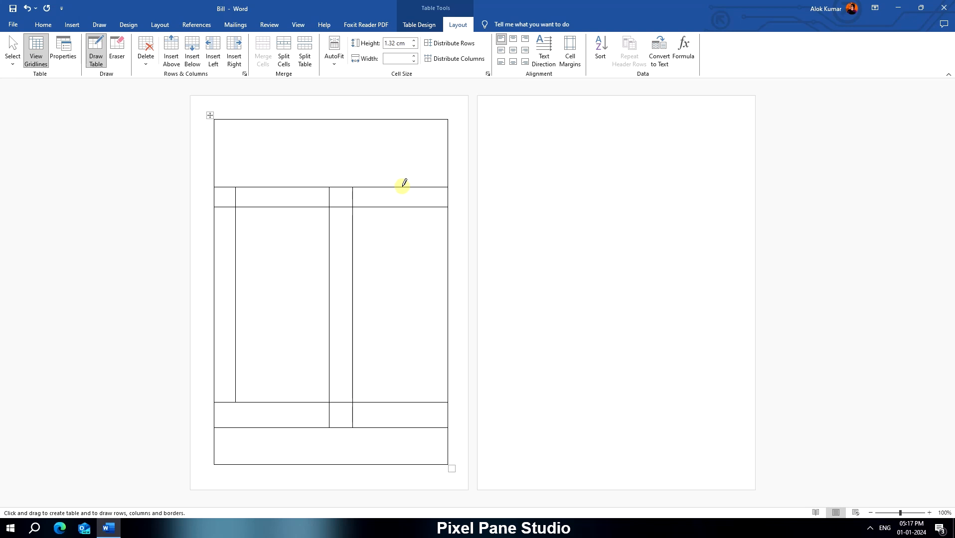
pyautogui.moveTo(402, 187); pyautogui.dragTo(400, 424)
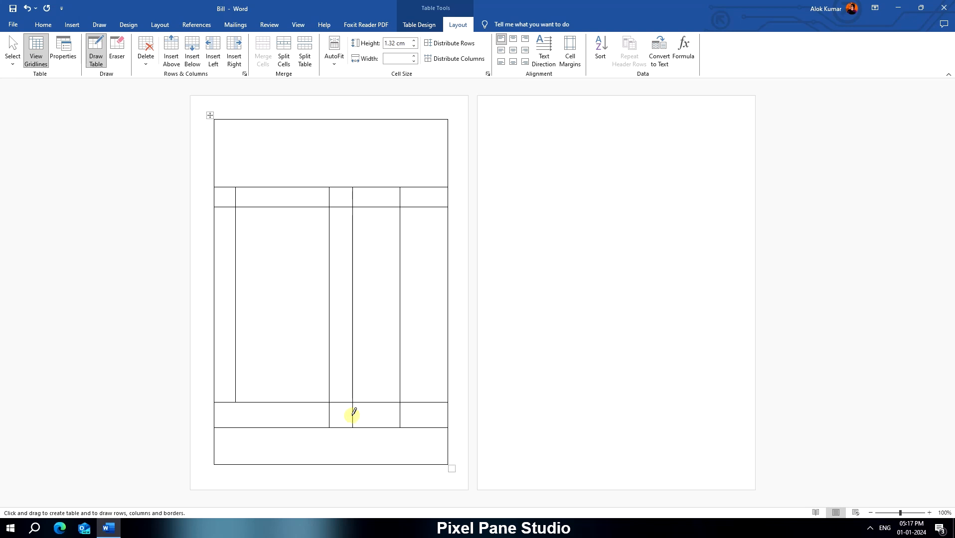
# - Erase the middle of the three vertical dividers in the total row and leave the table drawing tool
pyautogui.click(114, 52)
pyautogui.click(353, 414)
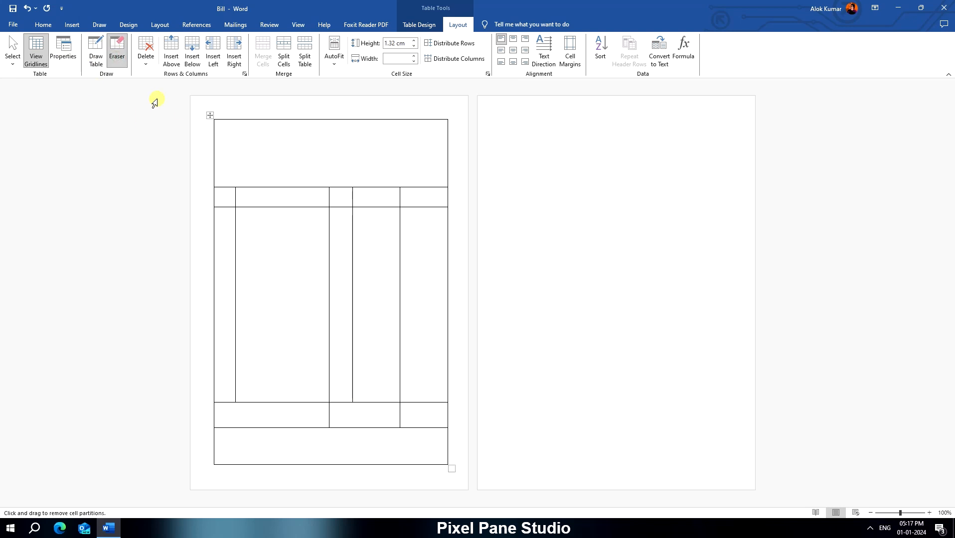
pyautogui.click(97, 55)
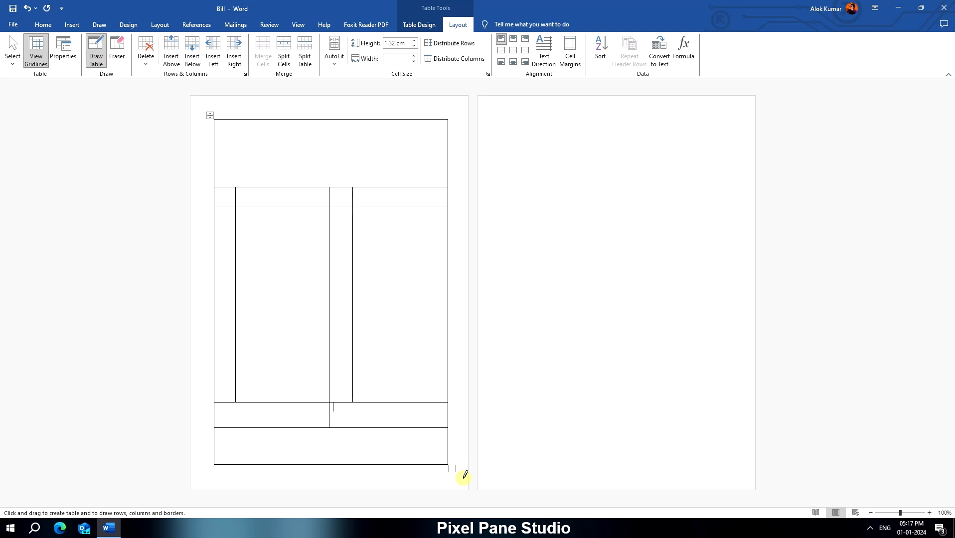
pyautogui.click(96, 56)
pyautogui.click(456, 467)
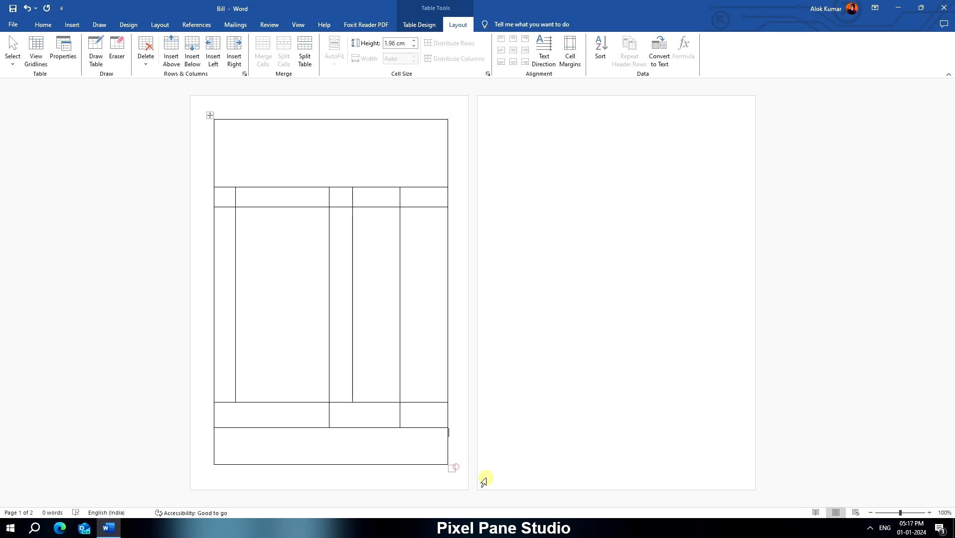
pyautogui.click(484, 475)
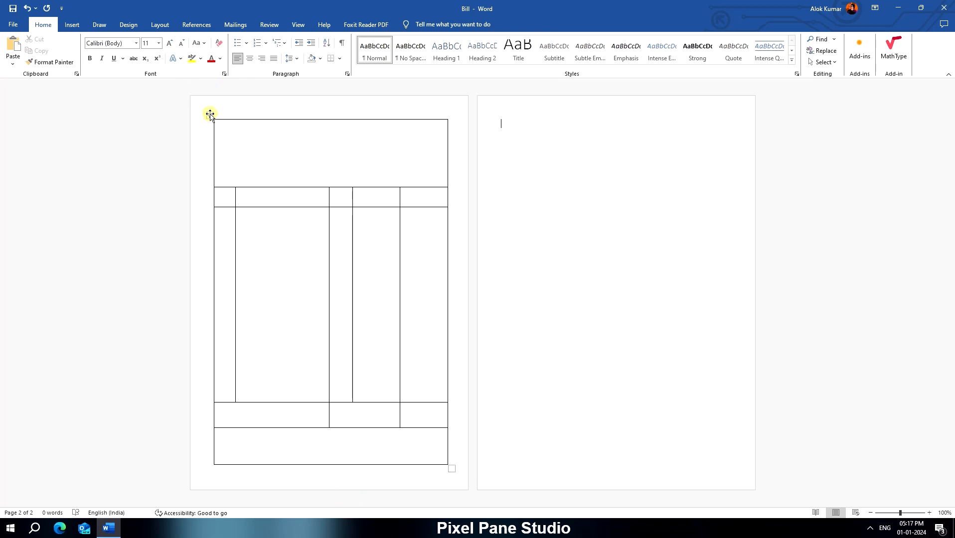
# - Enter the lines "Cash / Credit Bill", "COMPANY NAME", "Address" and "Phone" in the table's top cell
pyautogui.moveTo(210, 115); pyautogui.dragTo(209, 113)
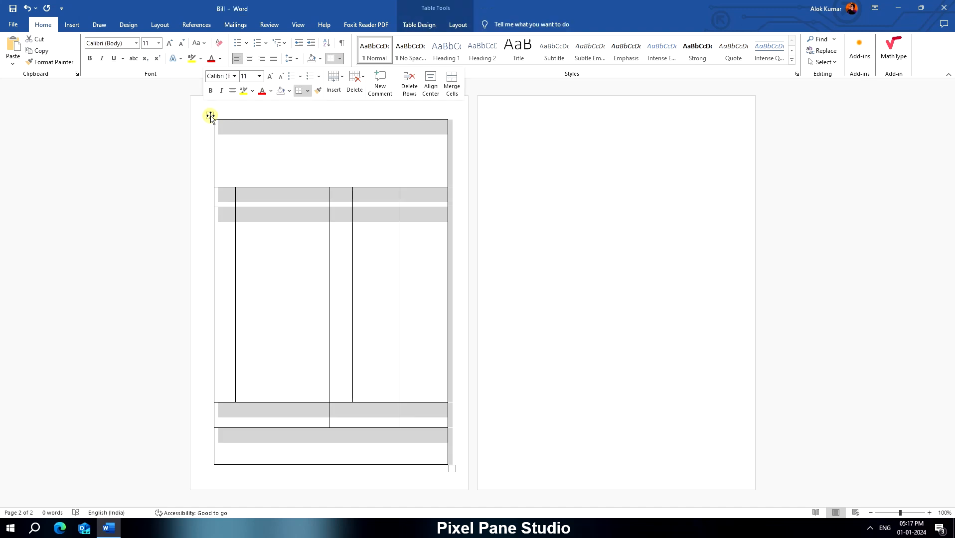
pyautogui.click(269, 152)
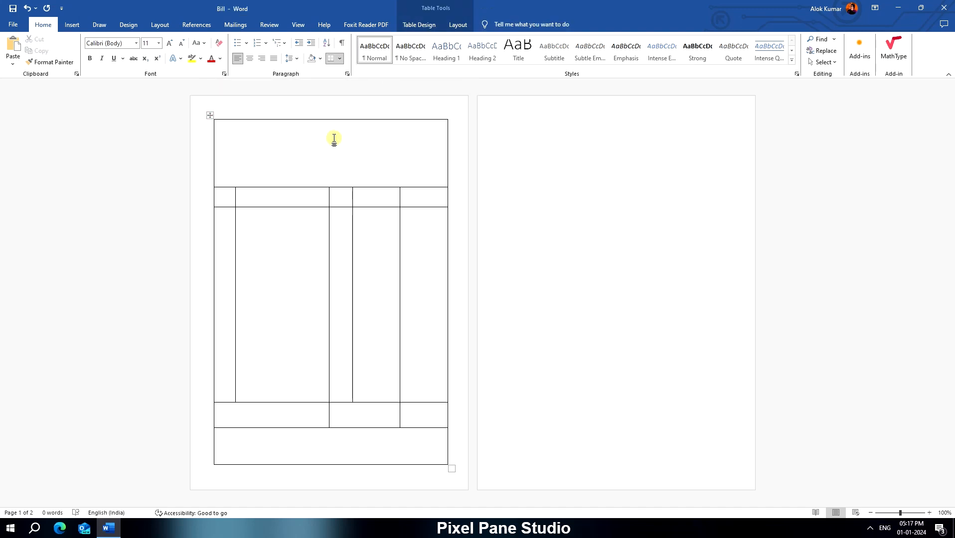
pyautogui.write('Cash / Credit Bill')
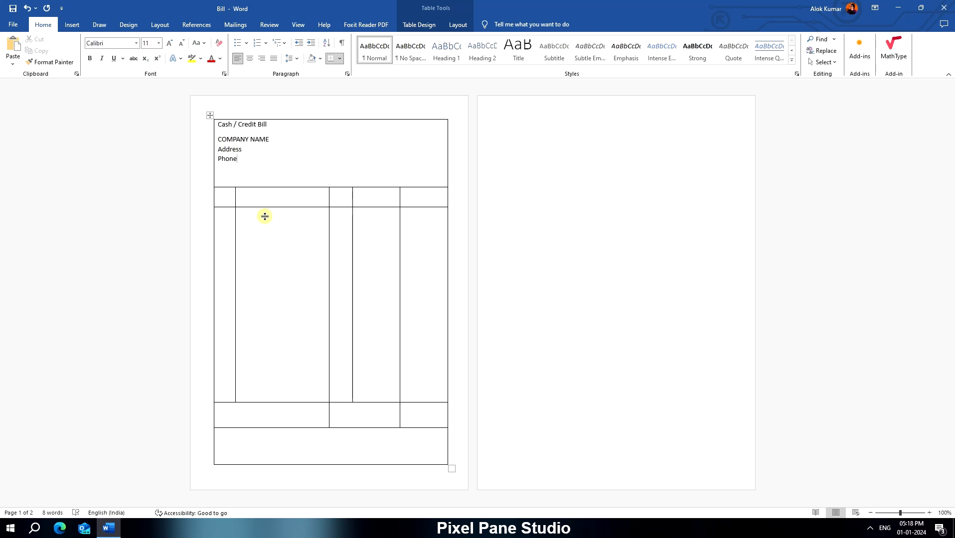
# - Make the header row taller and shorten the item area so the table fits on one page
pyautogui.moveTo(294, 187); pyautogui.dragTo(294, 213)
pyautogui.moveTo(364, 427); pyautogui.dragTo(455, 392)
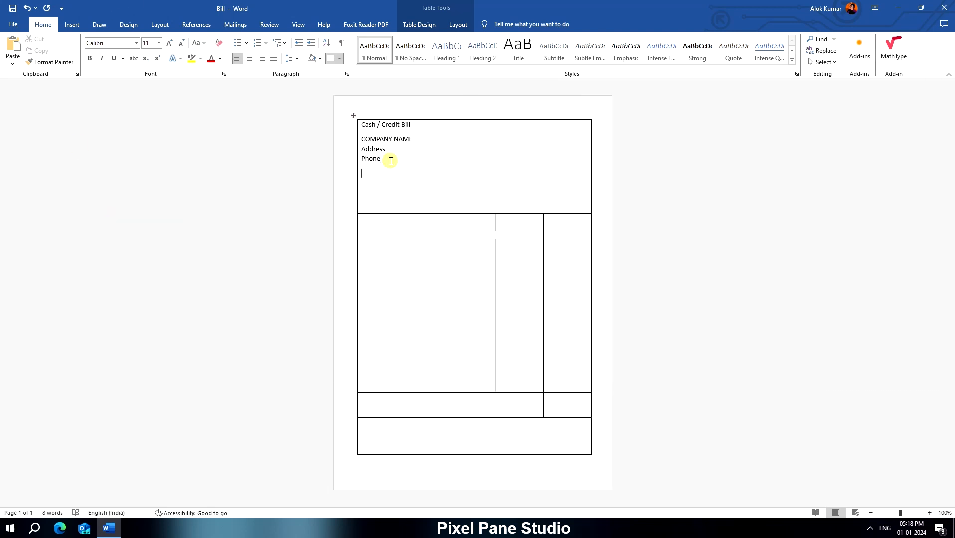
# - Add dotted "Date :" and right-spaced "No :" fields on one line below Phone, followed by dotted "Name:" and "Address :" lines
pyautogui.write(':')
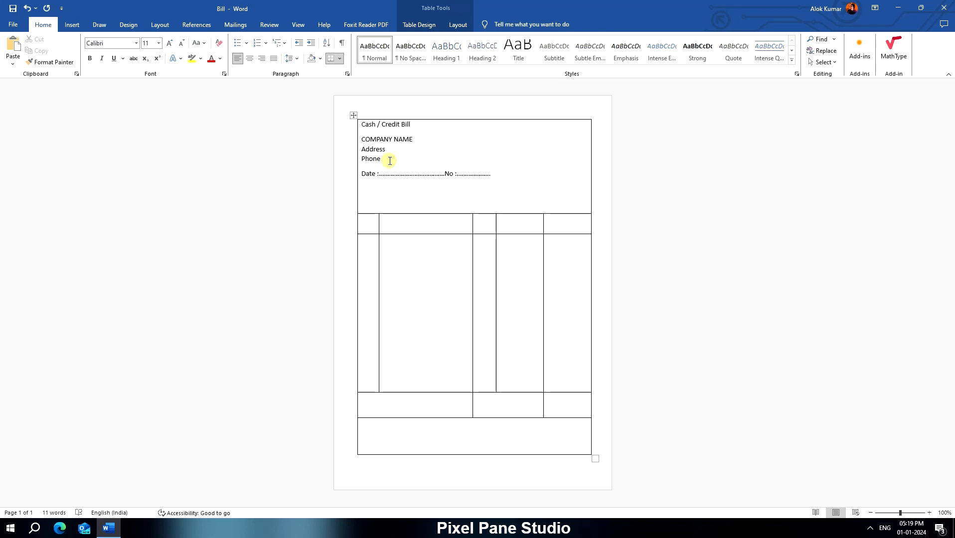
pyautogui.click(443, 175)
pyautogui.press('Tab')
pyautogui.press('Tab')
pyautogui.press('Tab')
pyautogui.press('Tab')
pyautogui.click(581, 173)
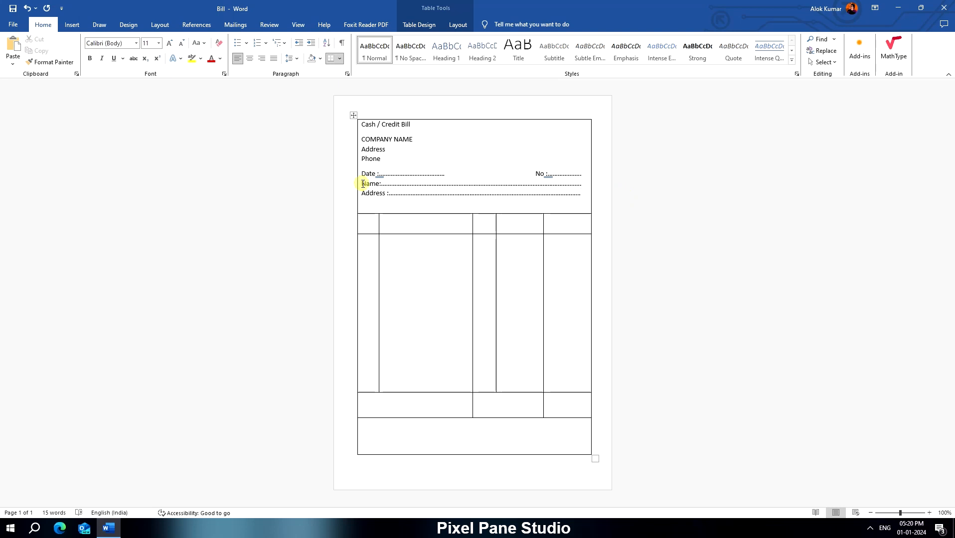
# - Reduce the header row's height so its lower border sits just below the dotted Address line
pyautogui.moveTo(415, 213); pyautogui.dragTo(417, 204)
pyautogui.moveTo(382, 160); pyautogui.dragTo(329, 127)
pyautogui.click(442, 266)
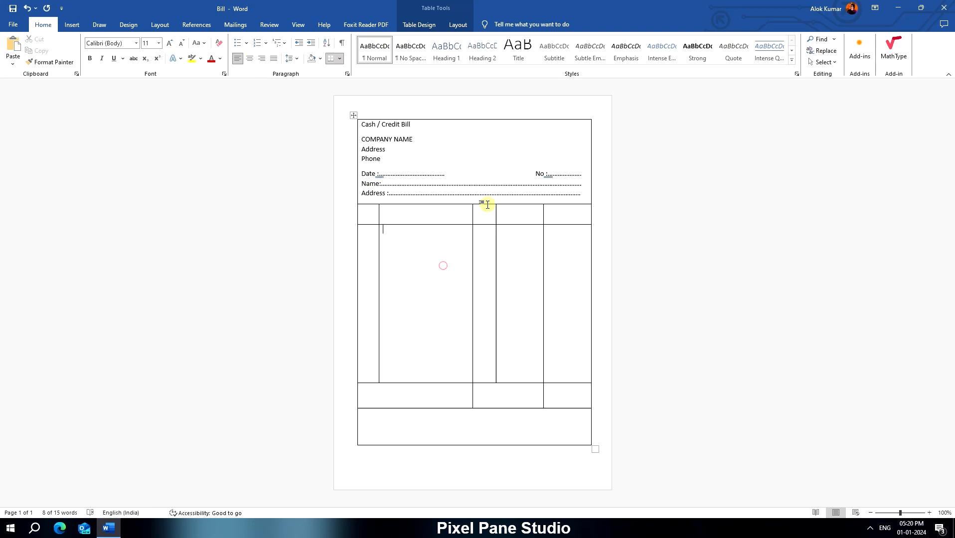
# - Enter the column headings SN, DESCRIPTION, QTY, RATE and AMOUNT, and reduce the height of the headings row
pyautogui.click(368, 218)
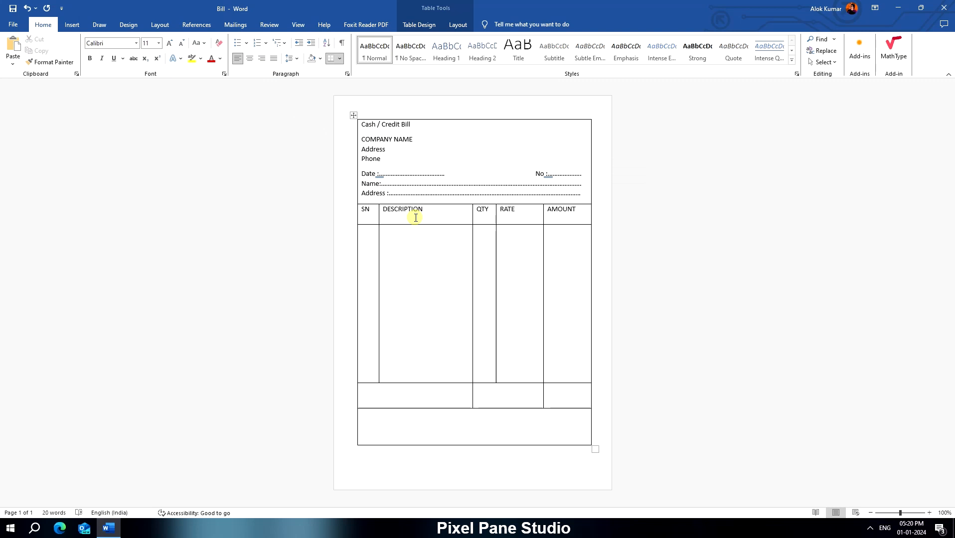
pyautogui.moveTo(388, 225); pyautogui.dragTo(389, 220)
# - Enter a bracketed "(Rupees ......)" field with dots over two lines in the first cell of the total row
pyautogui.click(385, 396)
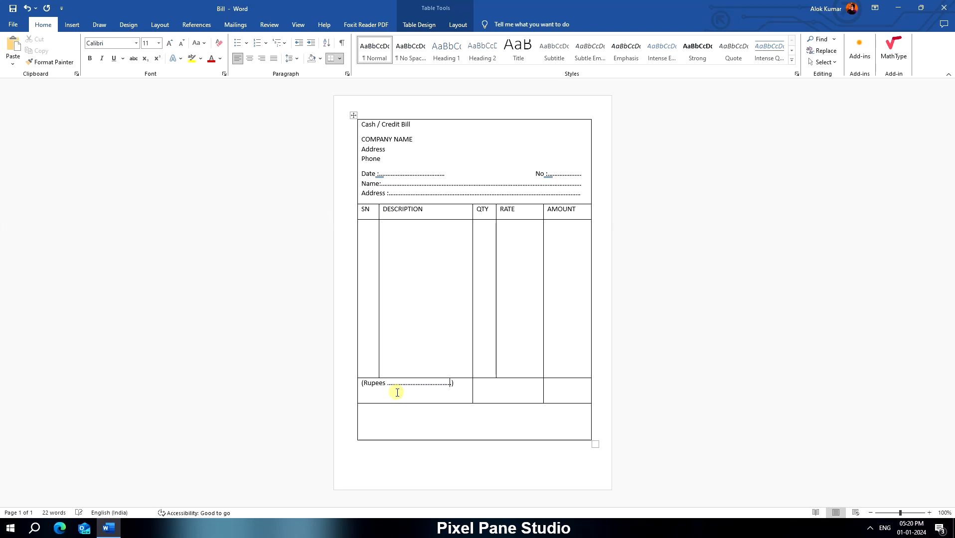
pyautogui.write('...')
pyautogui.press('BackSpace')
pyautogui.press('BackSpace')
pyautogui.press('BackSpace')
pyautogui.press('Return')
pyautogui.write('........................................................)')
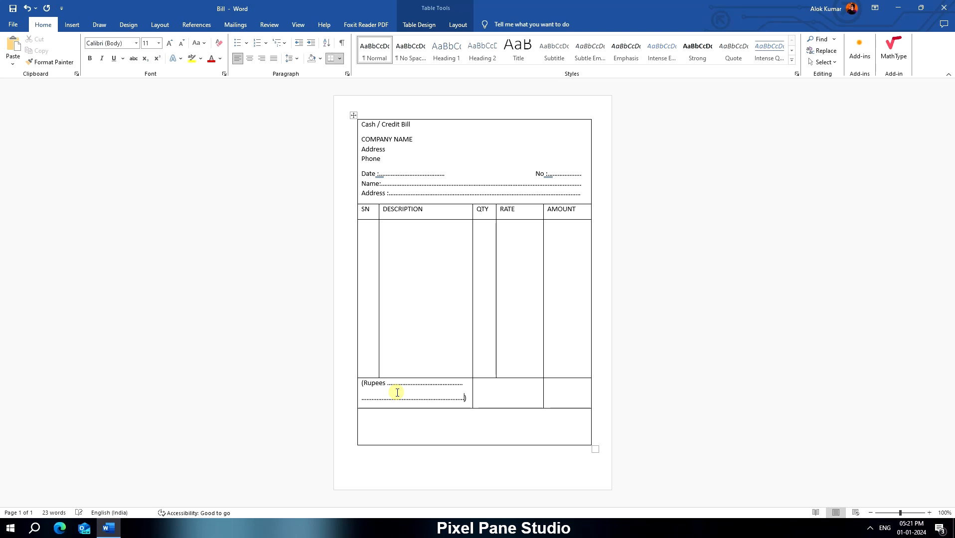
# - Enter "TOTAL" in the cell beside the Rupees field and "Signature" in the last row
pyautogui.click(497, 394)
pyautogui.click(541, 439)
pyautogui.write('Signatur')
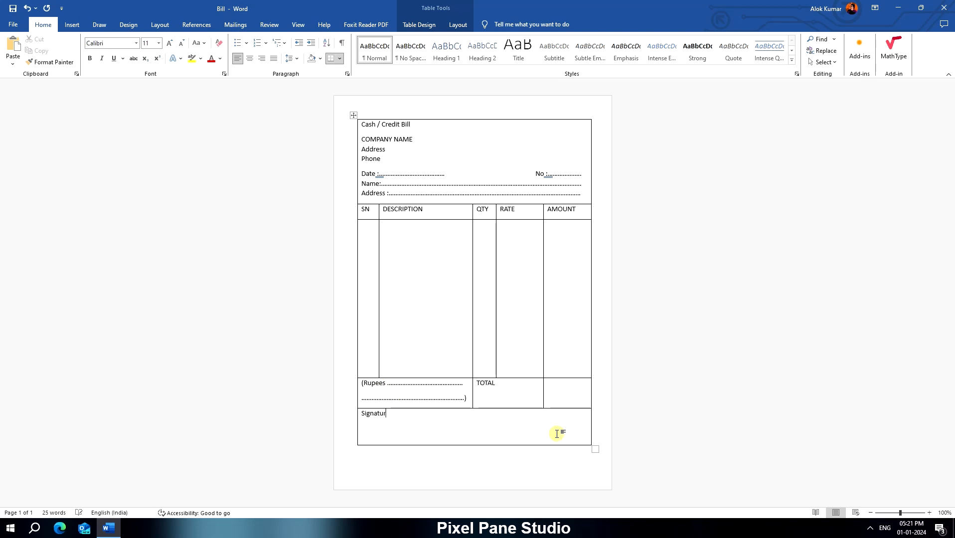
pyautogui.write('e')
pyautogui.click(358, 410)
pyautogui.click(403, 438)
pyautogui.moveTo(595, 449)
pyautogui.mouseDown()
pyautogui.moveTo(599, 467)
pyautogui.moveTo(591, 469)
pyautogui.mouseUp()
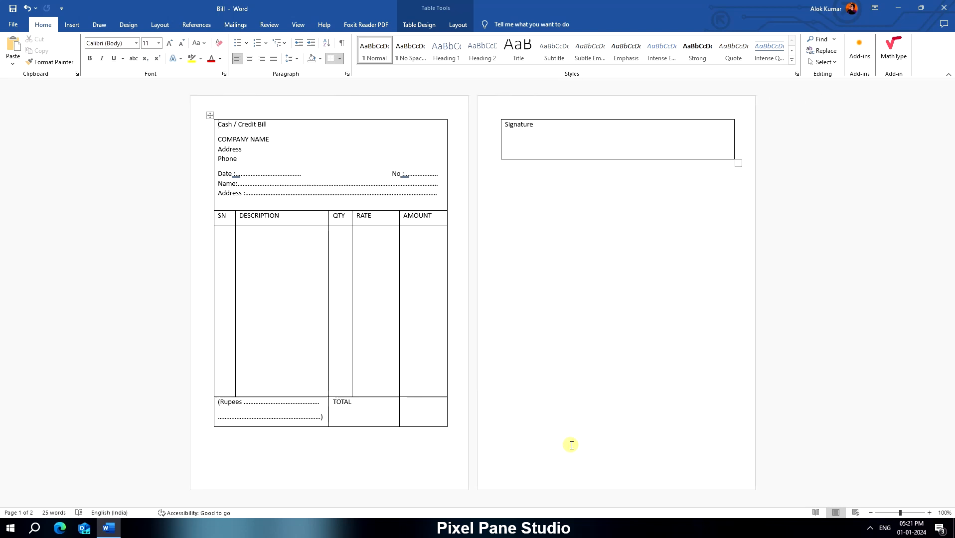
pyautogui.hotkey('ctrl', 'z')
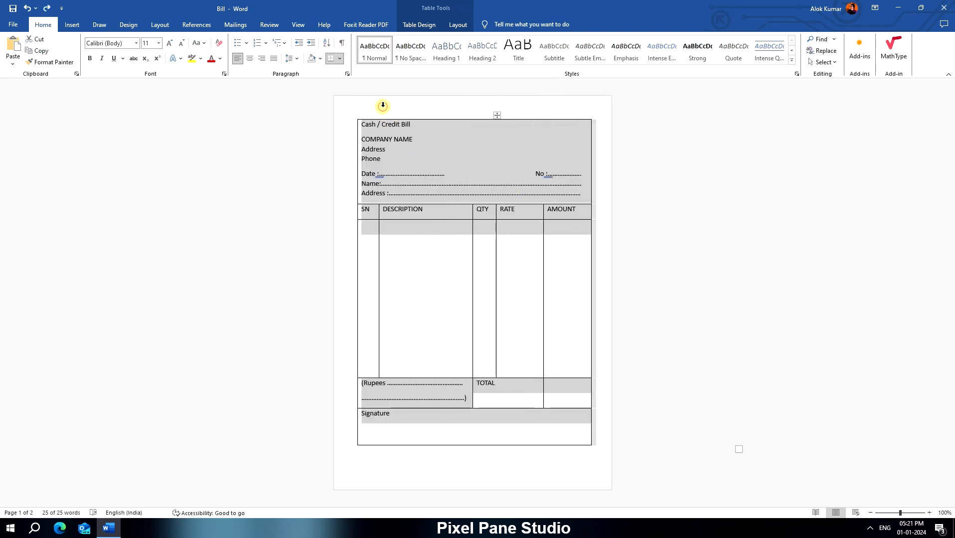
pyautogui.click(383, 106)
pyautogui.click(426, 164)
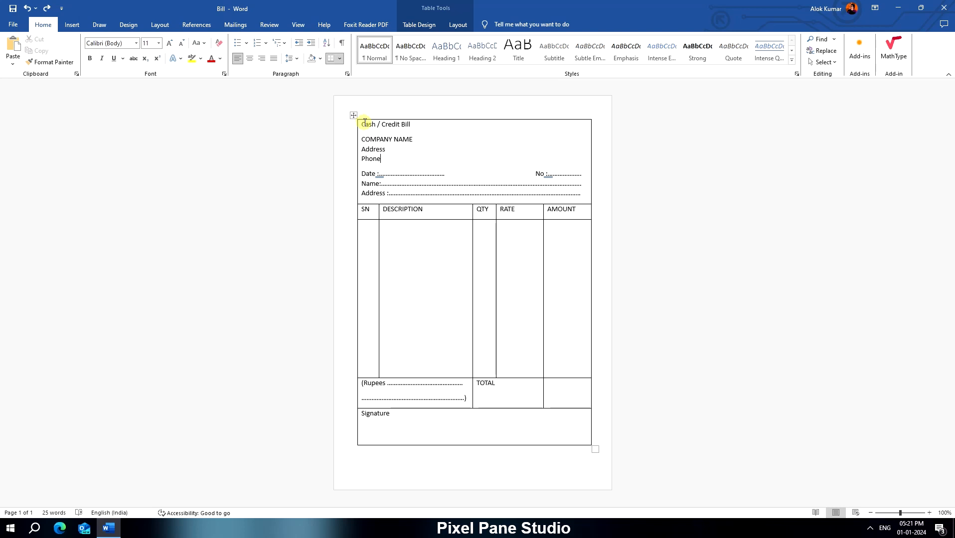
# - Center the four lines from "Cash / Credit Bill" to "Phone" in the header cell
pyautogui.moveTo(365, 126); pyautogui.dragTo(379, 154)
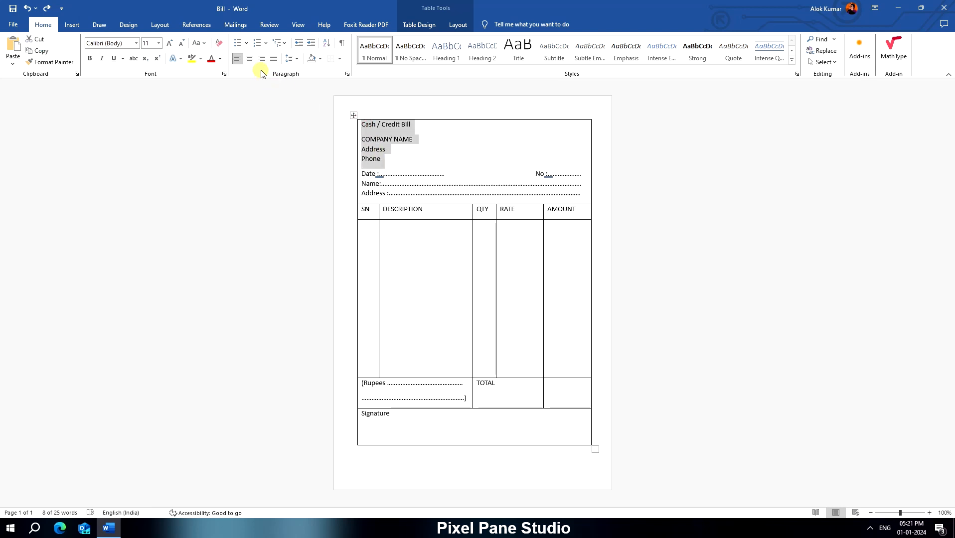
pyautogui.click(250, 59)
pyautogui.click(451, 171)
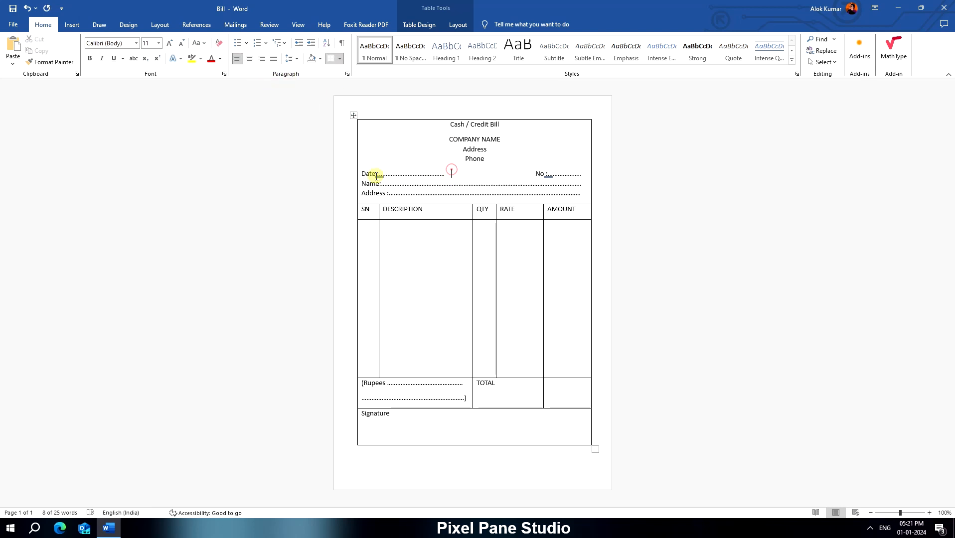
# - Set COMPANY NAME in the header cell to 22 pt bold
pyautogui.click(441, 125)
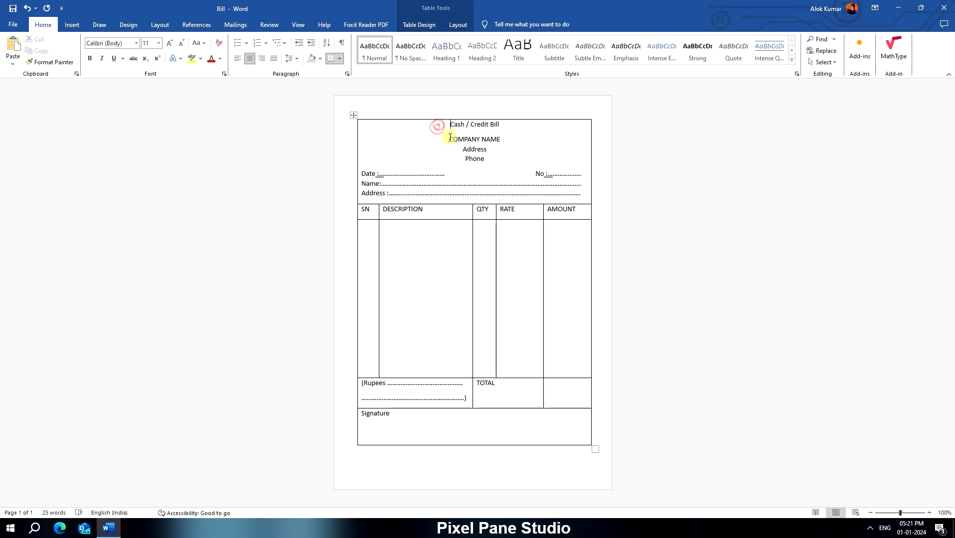
pyautogui.moveTo(447, 139); pyautogui.dragTo(500, 140)
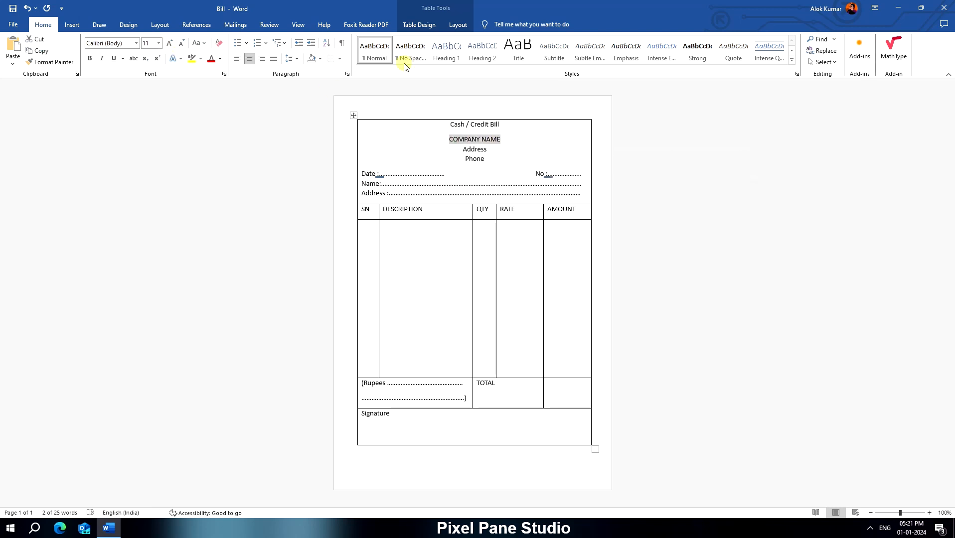
pyautogui.click(166, 41)
pyautogui.click(165, 41)
pyautogui.click(166, 41)
pyautogui.click(166, 41)
pyautogui.doubleClick(165, 41)
pyautogui.click(90, 59)
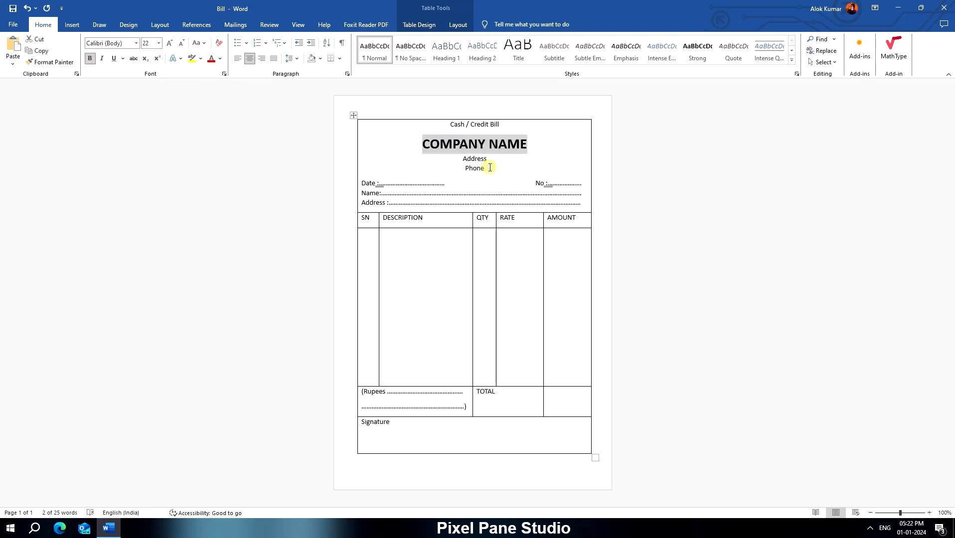
# - Set the Address and Phone lines below the company name to 12 pt, and make them and the column headings bold
pyautogui.moveTo(488, 168); pyautogui.dragTo(461, 159)
pyautogui.click(170, 44)
pyautogui.moveTo(362, 219); pyautogui.dragTo(560, 220)
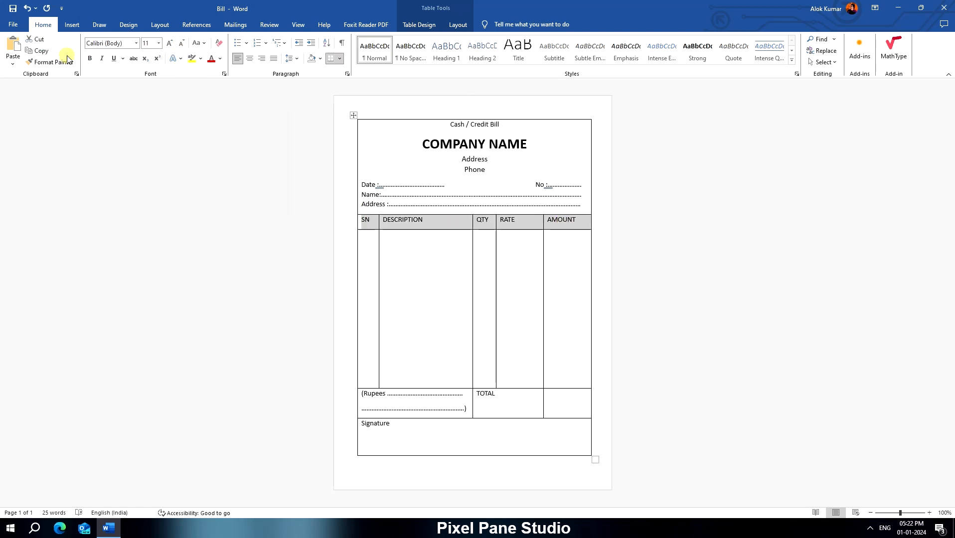
pyautogui.click(90, 58)
pyautogui.moveTo(487, 172); pyautogui.dragTo(473, 160)
pyautogui.click(89, 58)
# - Close the gap between "Cash / Credit Bill" and COMPANY NAME, and enlarge Address and Phone by one font size
pyautogui.click(498, 124)
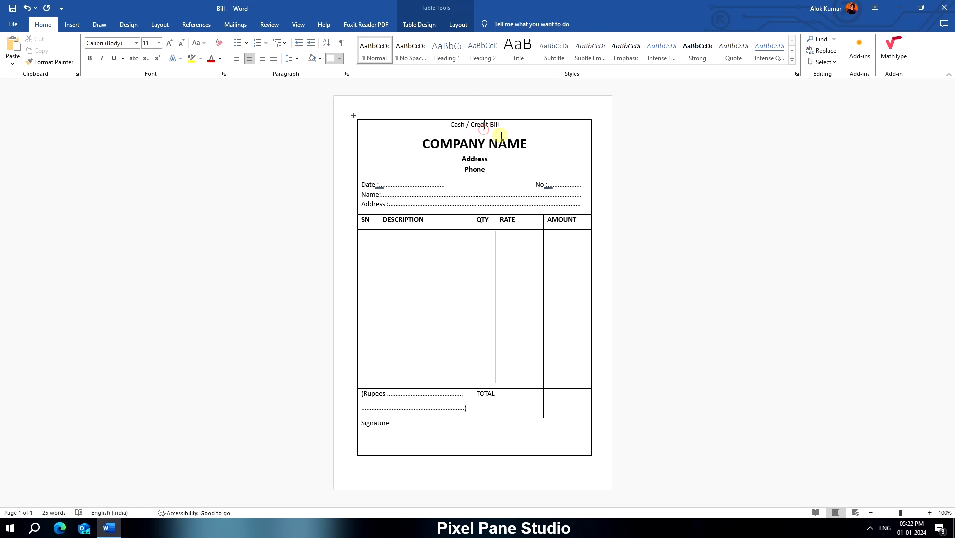
pyautogui.press('Delete')
pyautogui.press('Return')
pyautogui.moveTo(459, 150); pyautogui.dragTo(487, 172)
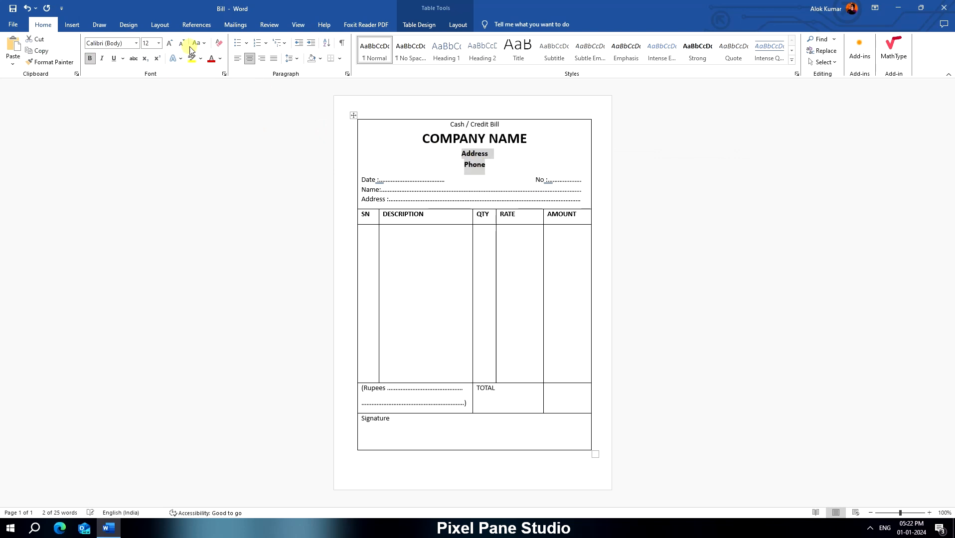
pyautogui.click(170, 44)
# - Move "Signature" lower in the last row by adding blank space above it, keeping the bill on one page
pyautogui.click(389, 421)
pyautogui.click(361, 421)
pyautogui.press('Return')
pyautogui.press('Return')
pyautogui.press('Return')
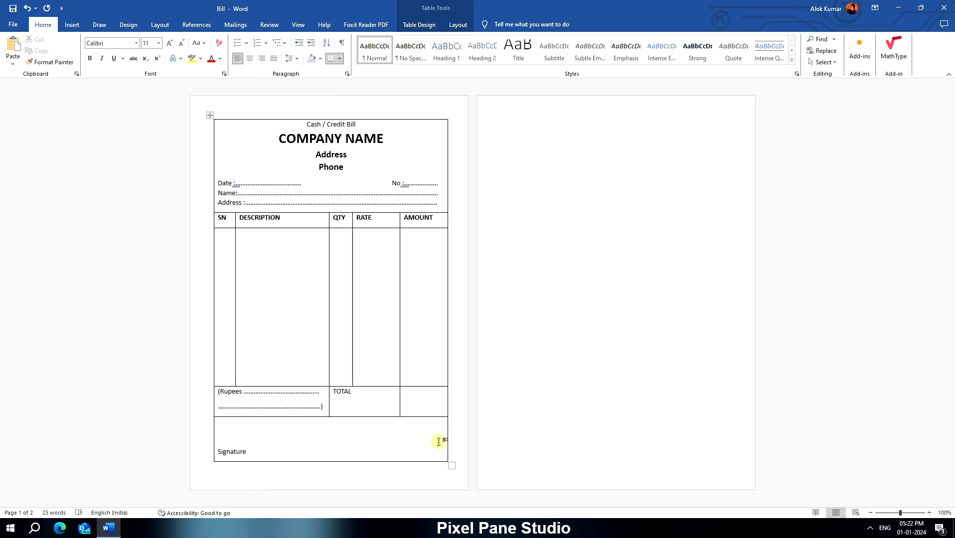
pyautogui.press('BackSpace')
pyautogui.moveTo(367, 453); pyautogui.dragTo(366, 463)
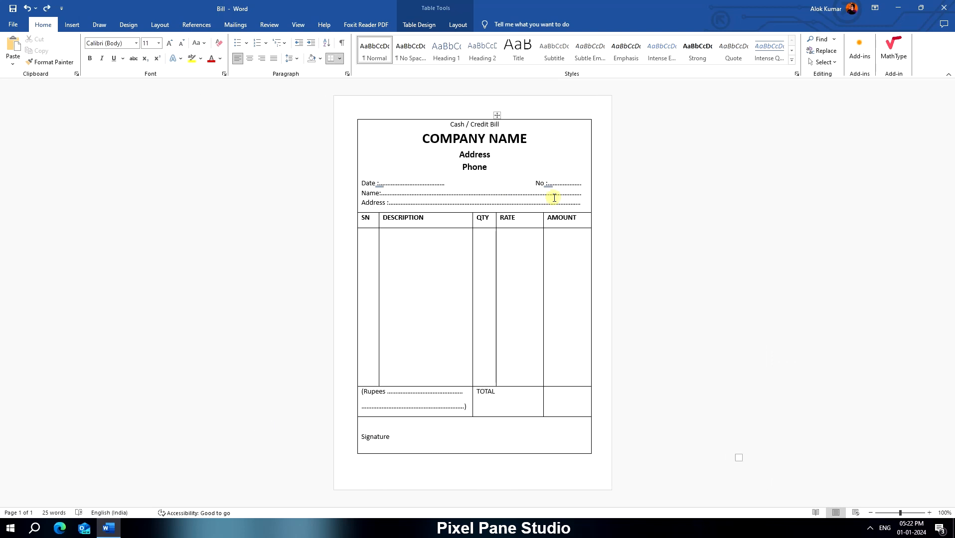
# - Try to apply the suggested proofing corrections to the No and Date fields
pyautogui.rightClick(547, 183)
pyautogui.click(526, 206)
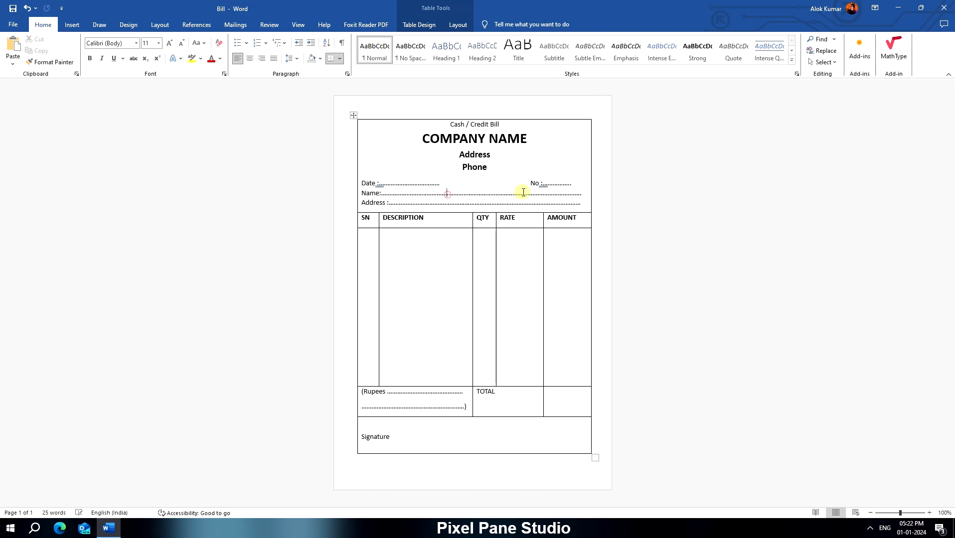
pyautogui.rightClick(384, 184)
pyautogui.click(387, 205)
pyautogui.hotkey('ctrl', 'z')
# - Put a space before the dots of the Date and No fields and remove the space before the Date colon
pyautogui.click(380, 183)
pyautogui.click(546, 184)
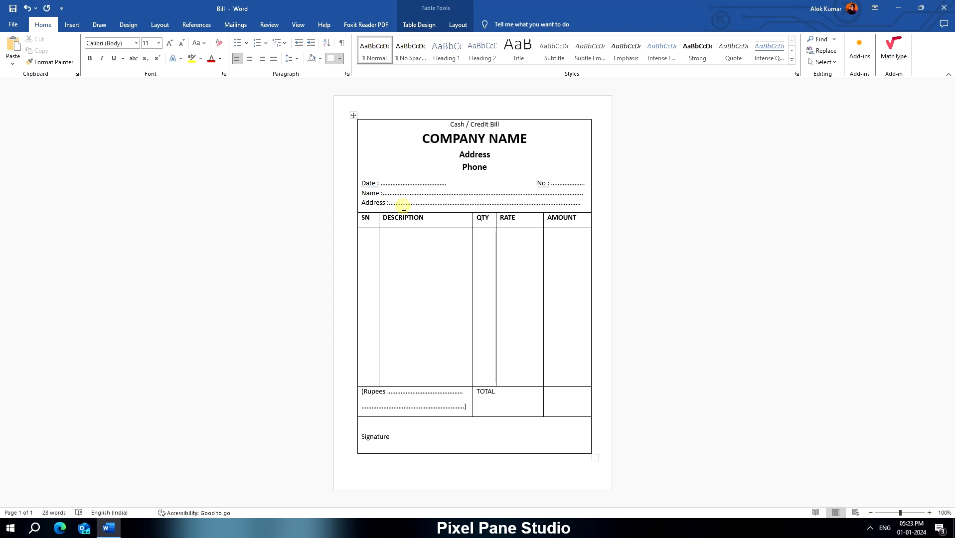
pyautogui.click(377, 184)
pyautogui.press('BackSpace')
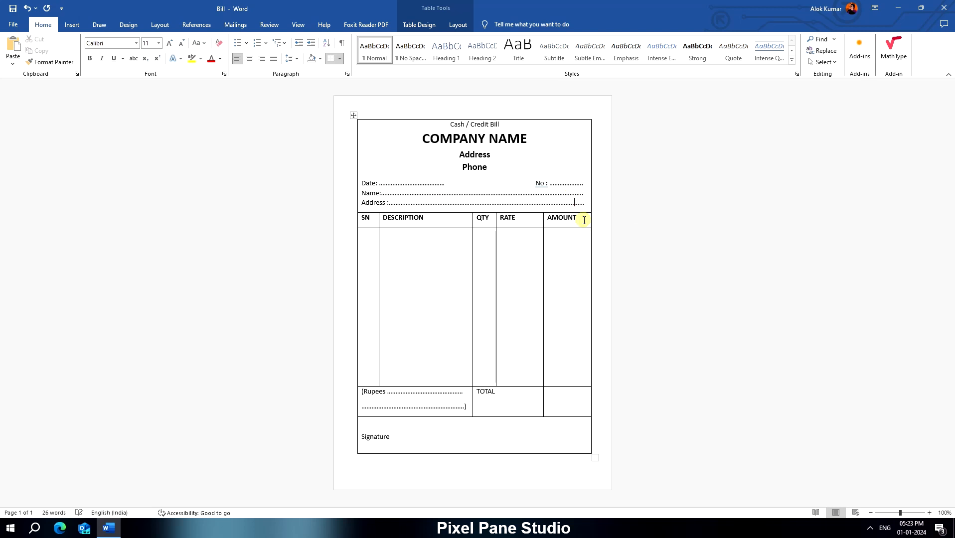
# - Make TOTAL, Signature and the "Cash / Credit Bill" title bold
pyautogui.moveTo(364, 219); pyautogui.dragTo(563, 221)
pyautogui.doubleClick(482, 392)
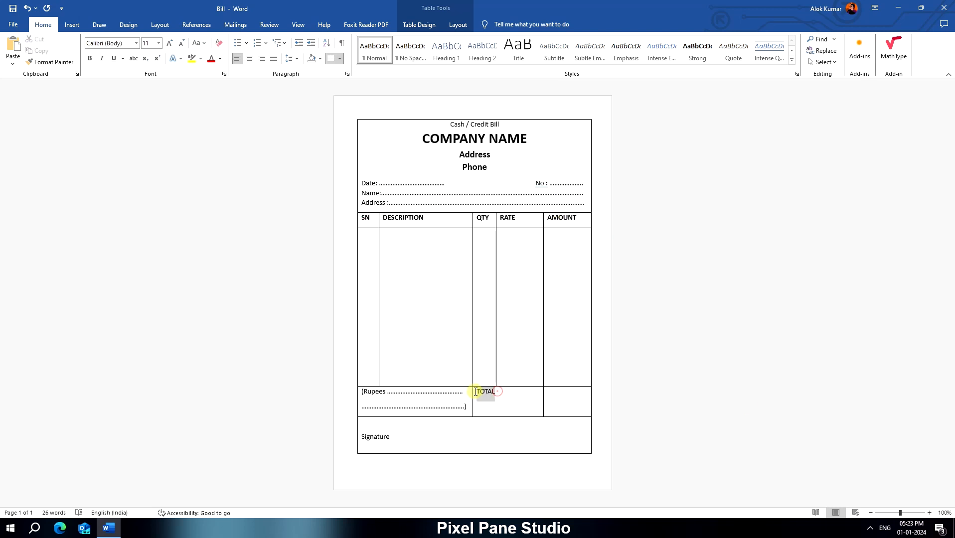
pyautogui.click(90, 58)
pyautogui.moveTo(394, 437); pyautogui.dragTo(345, 439)
pyautogui.click(90, 59)
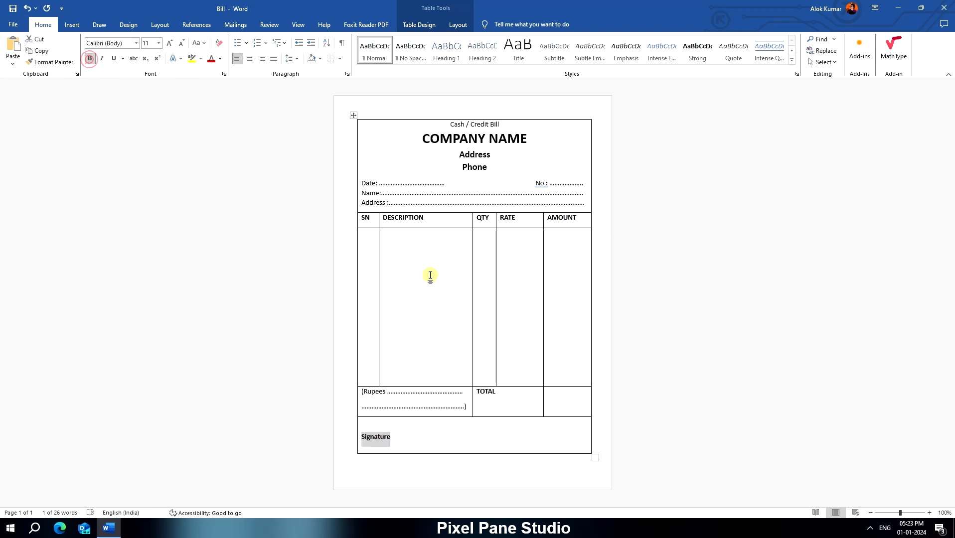
pyautogui.click(429, 277)
pyautogui.moveTo(500, 125); pyautogui.dragTo(450, 124)
pyautogui.click(90, 56)
pyautogui.click(517, 337)
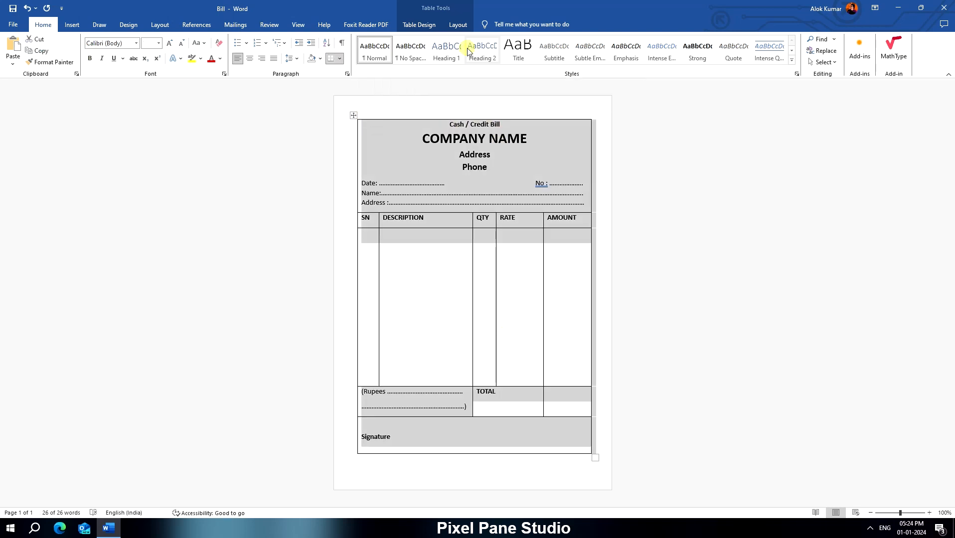
# - Center the text in all table cells and align Signature to the bottom right of its cell
pyautogui.click(457, 25)
pyautogui.click(513, 52)
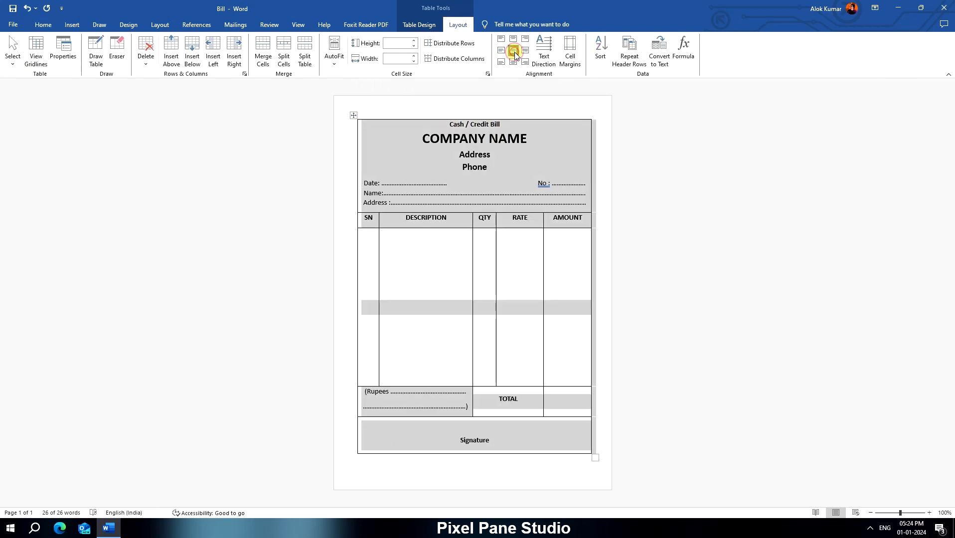
pyautogui.click(506, 443)
pyautogui.click(525, 62)
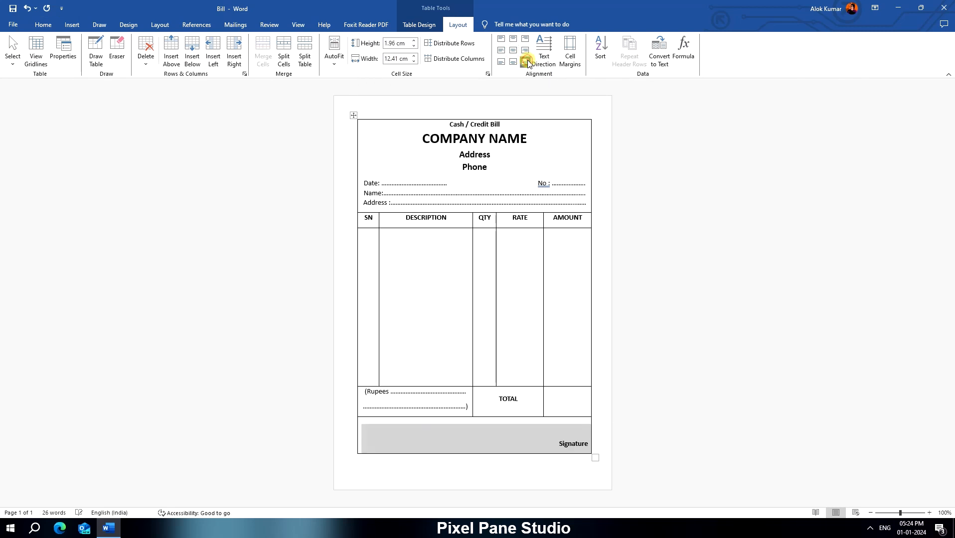
pyautogui.click(528, 445)
# - Remove the space after paragraphs in the whole table and make the empty items row taller
pyautogui.click(354, 115)
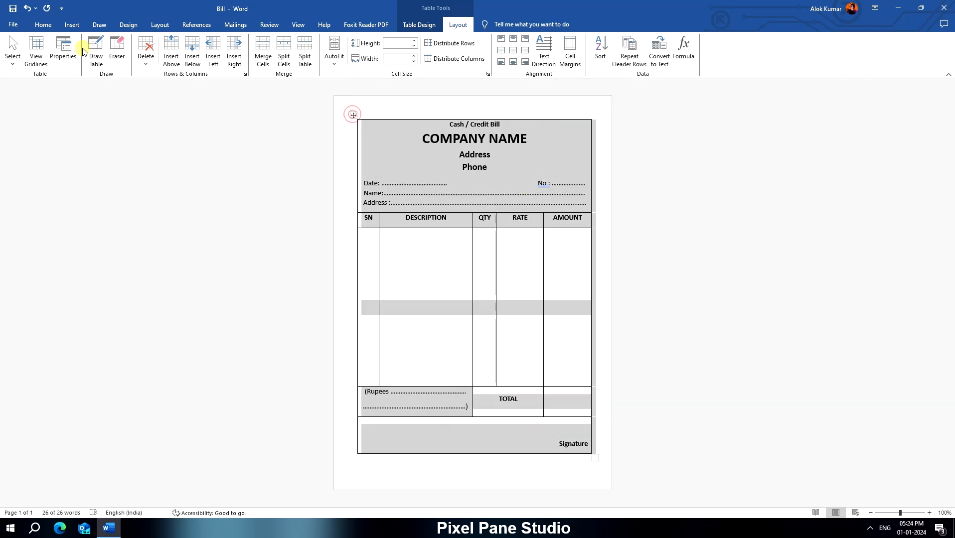
pyautogui.click(43, 25)
pyautogui.click(289, 58)
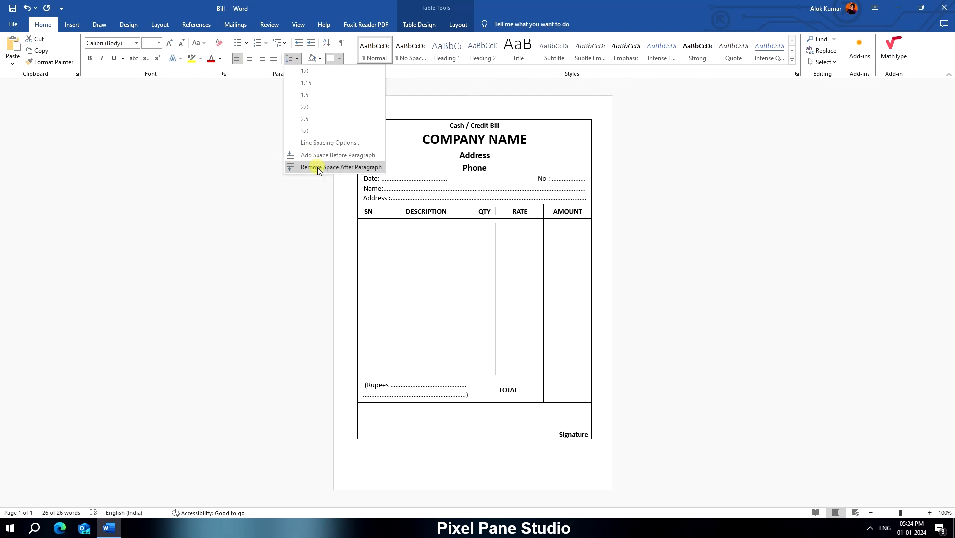
pyautogui.click(315, 167)
pyautogui.moveTo(478, 377); pyautogui.dragTo(478, 398)
pyautogui.click(462, 313)
pyautogui.click(377, 299)
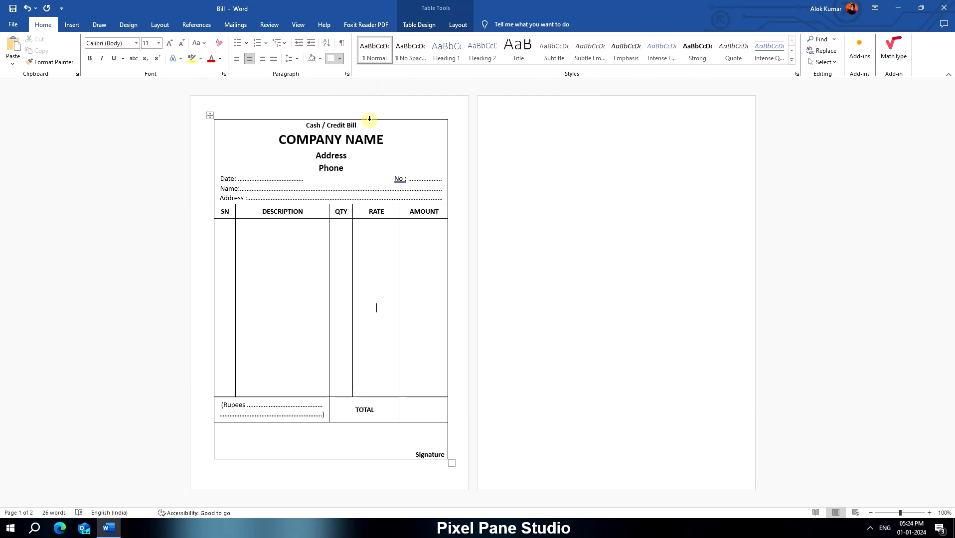
# - Show the ruler to reduce the page's bottom margin, and extend the items row further down
pyautogui.click(298, 25)
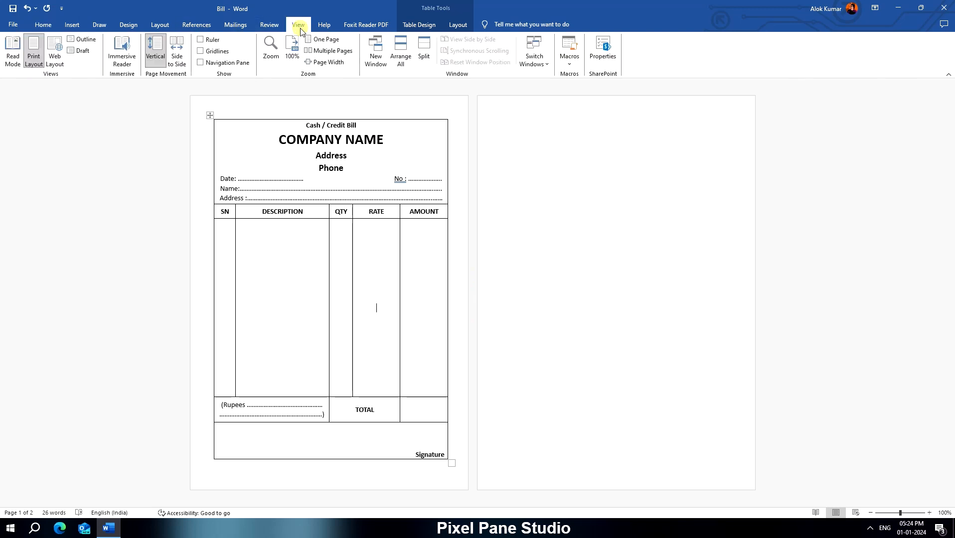
pyautogui.click(200, 40)
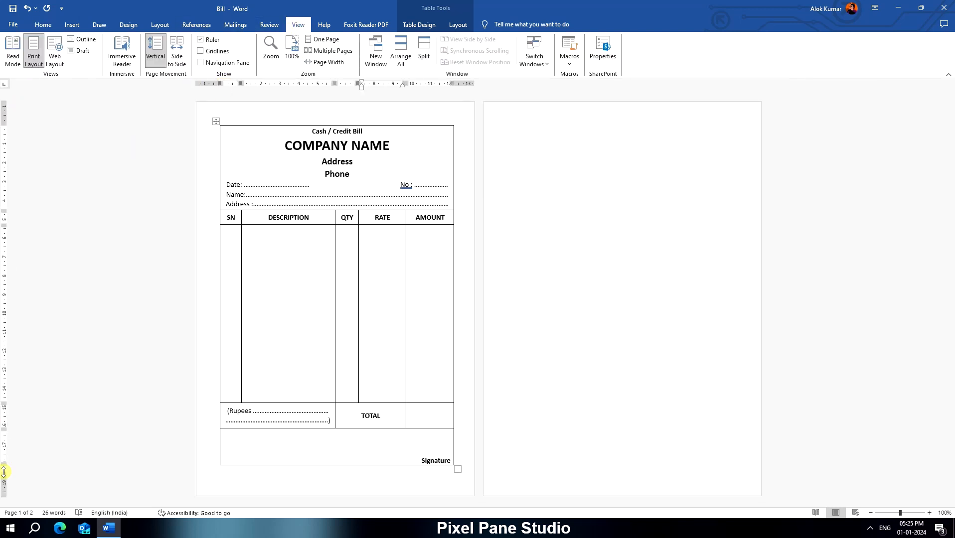
pyautogui.moveTo(4, 471); pyautogui.dragTo(4, 486)
pyautogui.moveTo(443, 403); pyautogui.dragTo(421, 417)
# - Try the Roboto font on the whole table
pyautogui.moveTo(370, 184)
pyautogui.mouseDown()
pyautogui.moveTo(397, 150)
pyautogui.moveTo(363, 178)
pyautogui.mouseUp()
pyautogui.hotkey('ctrl', 'a')
pyautogui.click(43, 24)
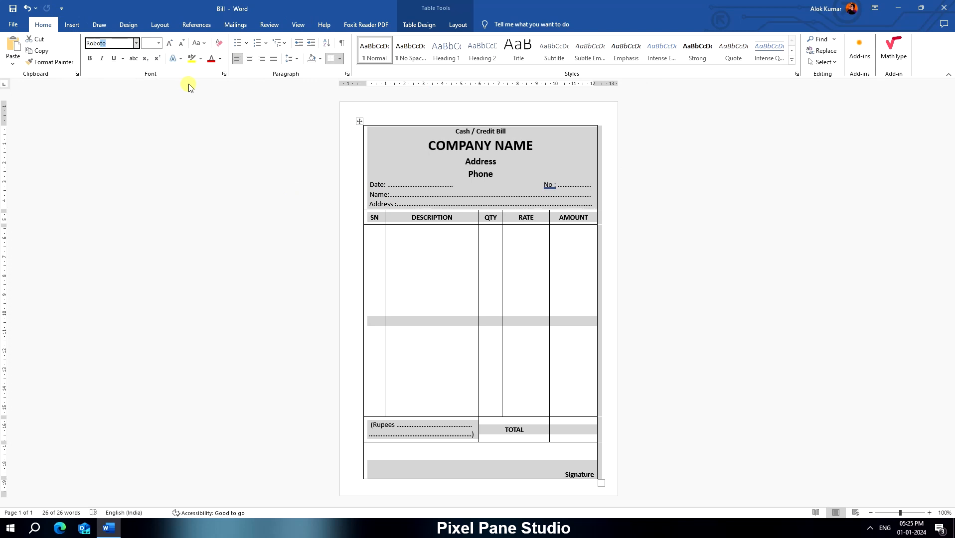
pyautogui.press('Return')
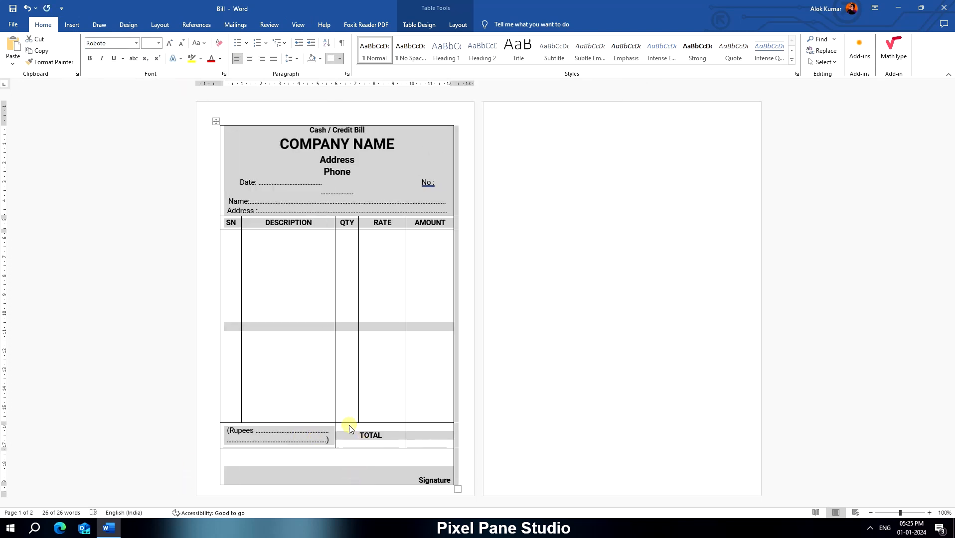
pyautogui.hotkey('ctrl', 'z')
pyautogui.click(416, 390)
# - Set the Date, No, Name and Address lines to 12 pt and delete surplus dots to shorten the lines
pyautogui.moveTo(370, 186); pyautogui.dragTo(588, 205)
pyautogui.click(170, 43)
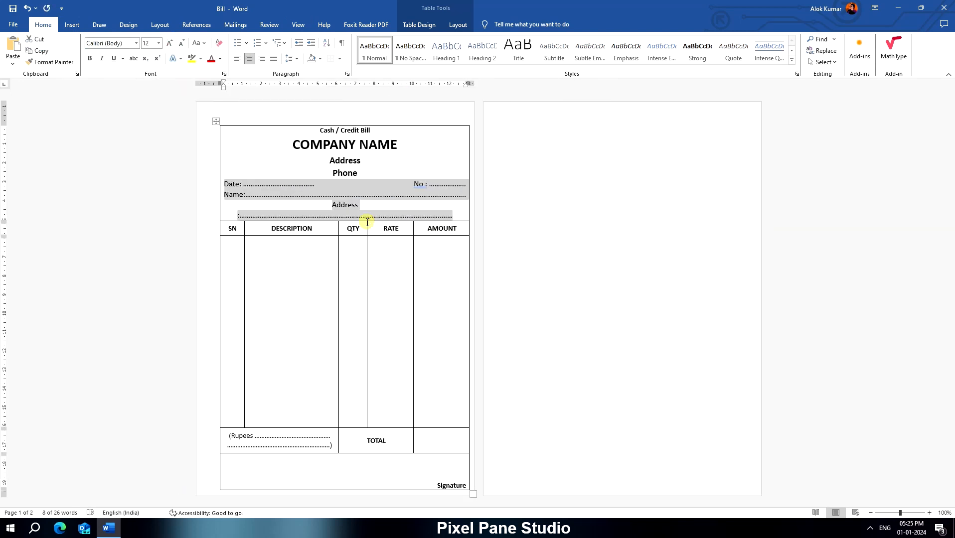
pyautogui.click(379, 197)
pyautogui.press('Delete')
pyautogui.press('Delete')
pyautogui.press('Delete')
pyautogui.press('Delete')
pyautogui.press('Delete')
pyautogui.click(390, 227)
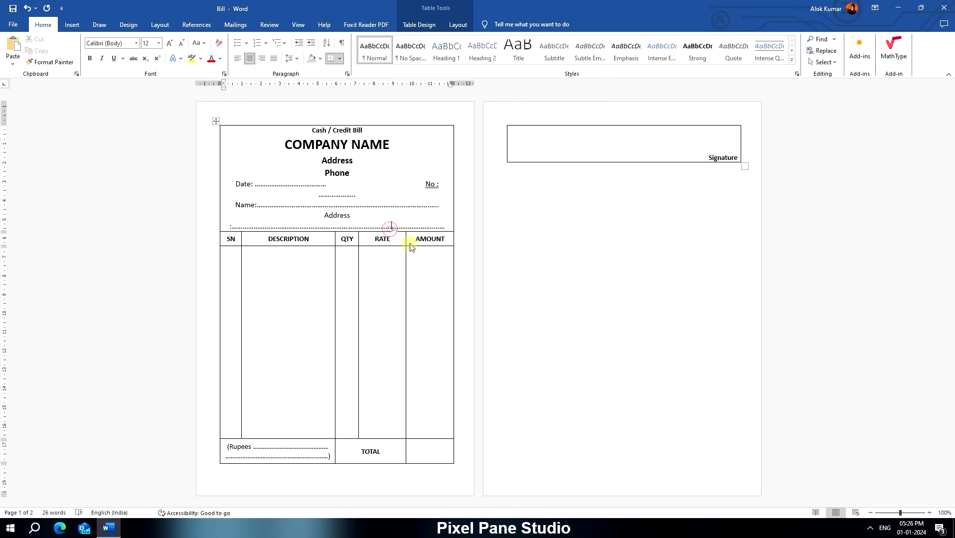
pyautogui.press('Delete')
pyautogui.press('Delete')
pyautogui.press('Delete')
pyautogui.press('Delete')
pyautogui.press('Delete')
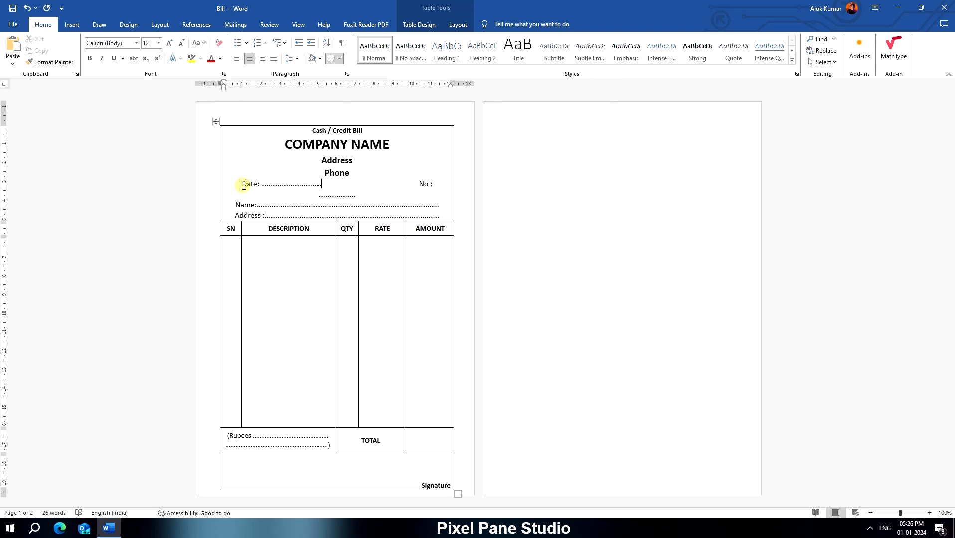
# - Left-align the Date, Name and Address lines in the header cell
pyautogui.moveTo(243, 186); pyautogui.dragTo(439, 216)
pyautogui.click(243, 183)
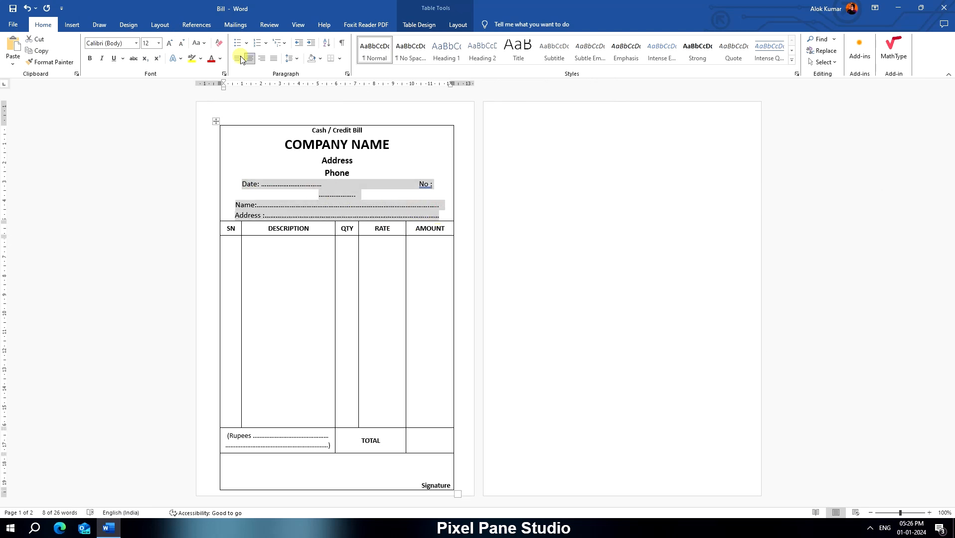
pyautogui.click(240, 58)
# - Reduce the gap between Date and No so both fit on one line, and extend the Name and Address dots across the cell
pyautogui.click(404, 207)
pyautogui.doubleClick(405, 185)
pyautogui.press('Left')
pyautogui.press('BackSpace')
pyautogui.press('BackSpace')
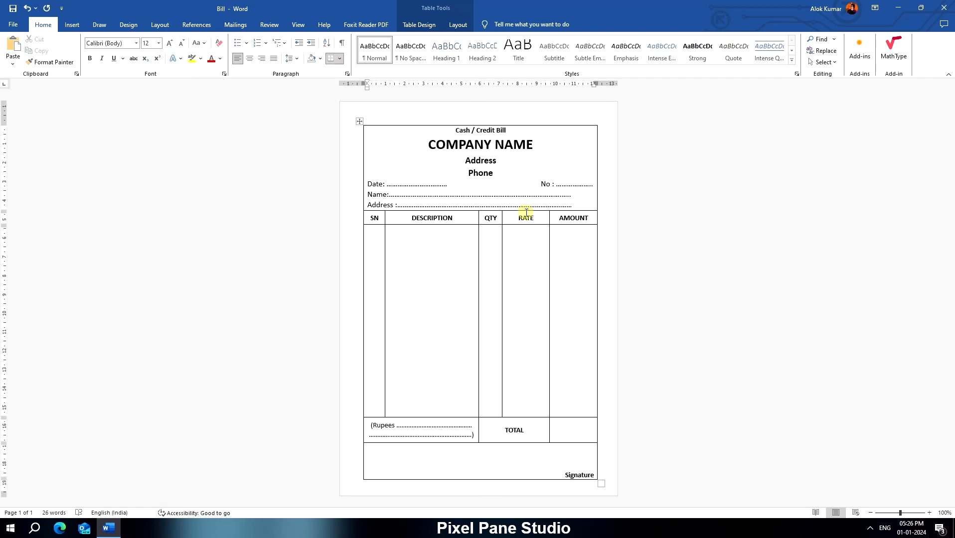
pyautogui.click(563, 204)
pyautogui.click(576, 286)
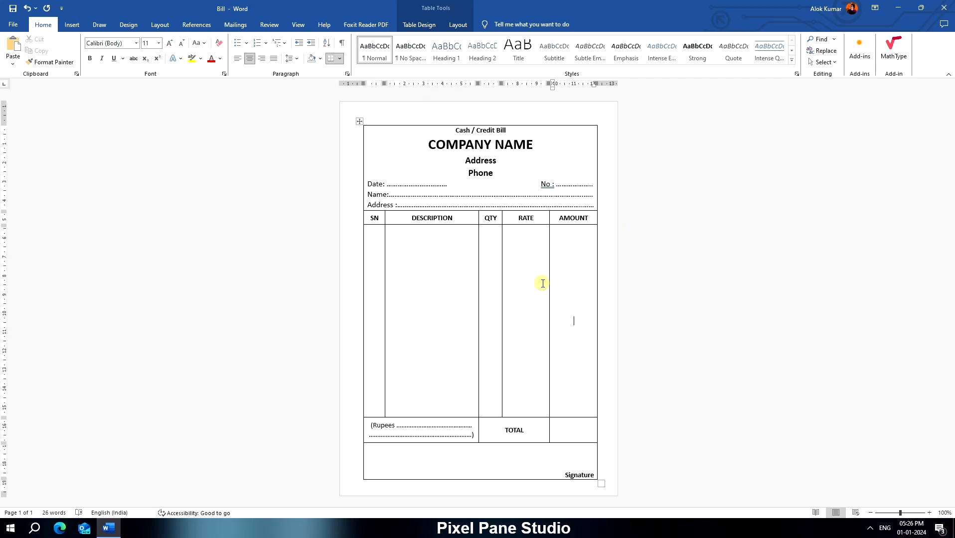
# - Make the Date, No, Name and Address labels bold and shorten their trailing dots
pyautogui.moveTo(366, 184); pyautogui.dragTo(411, 185)
pyautogui.hotkey('ctrl', 'b')
pyautogui.hotkey('ctrl', 'b')
pyautogui.click(90, 58)
pyautogui.click(274, 215)
pyautogui.press('BackSpace')
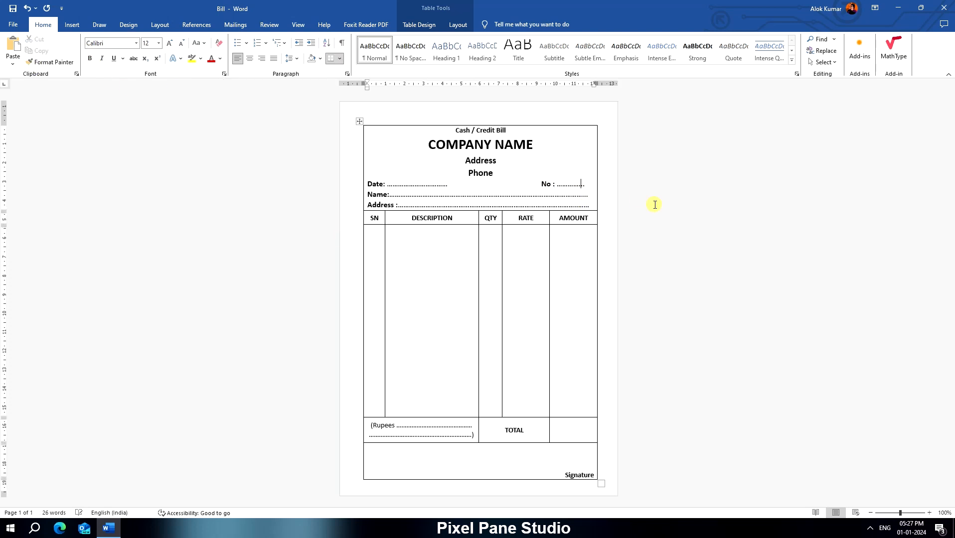
pyautogui.click(518, 326)
# - Left-align the bracketed Rupees field and adjust the dots on both lines to fill the cell width
pyautogui.moveTo(369, 425); pyautogui.dragTo(456, 432)
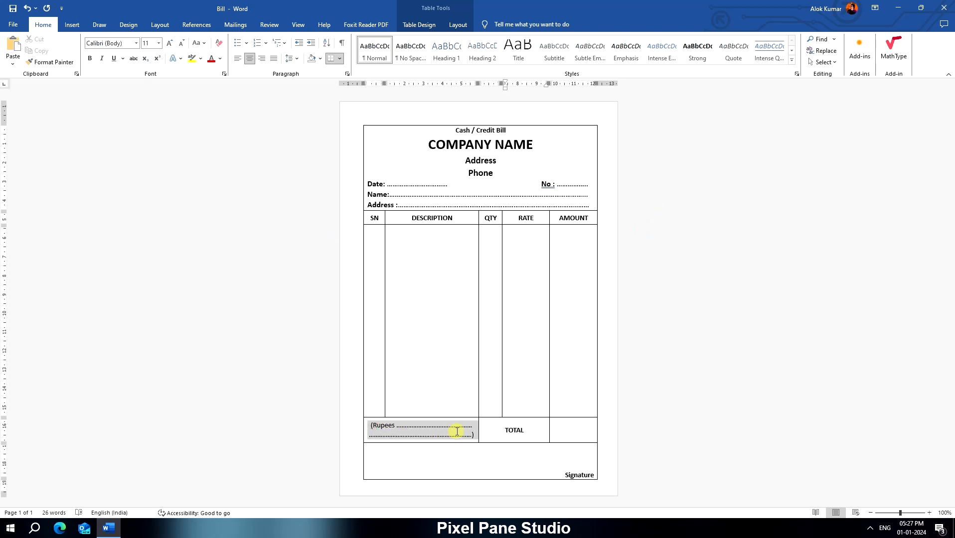
pyautogui.click(237, 58)
pyautogui.click(463, 429)
pyautogui.click(456, 424)
pyautogui.write('....')
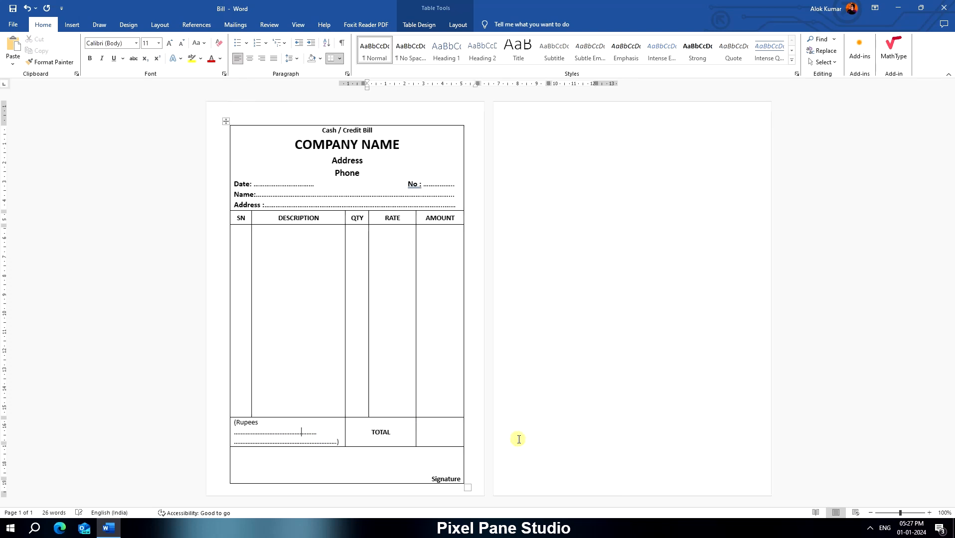
pyautogui.press('BackSpace')
pyautogui.click(455, 434)
pyautogui.write('..')
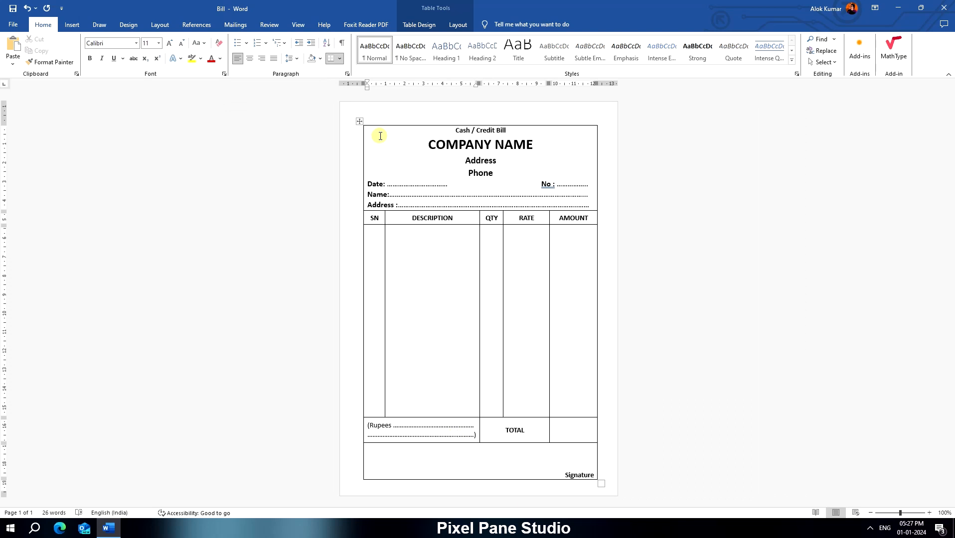
# - Insert the peacock icon from the Animals category into the header cell
pyautogui.click(72, 24)
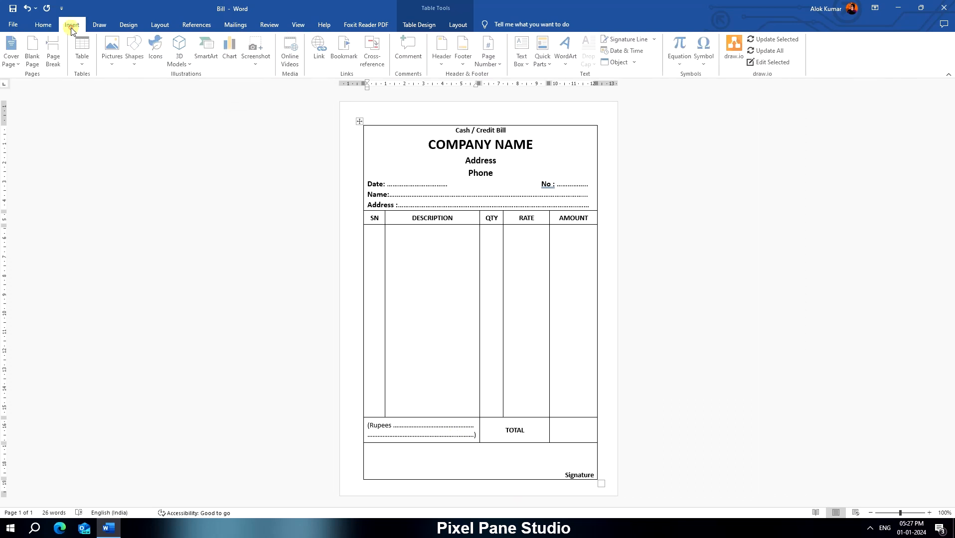
pyautogui.click(156, 63)
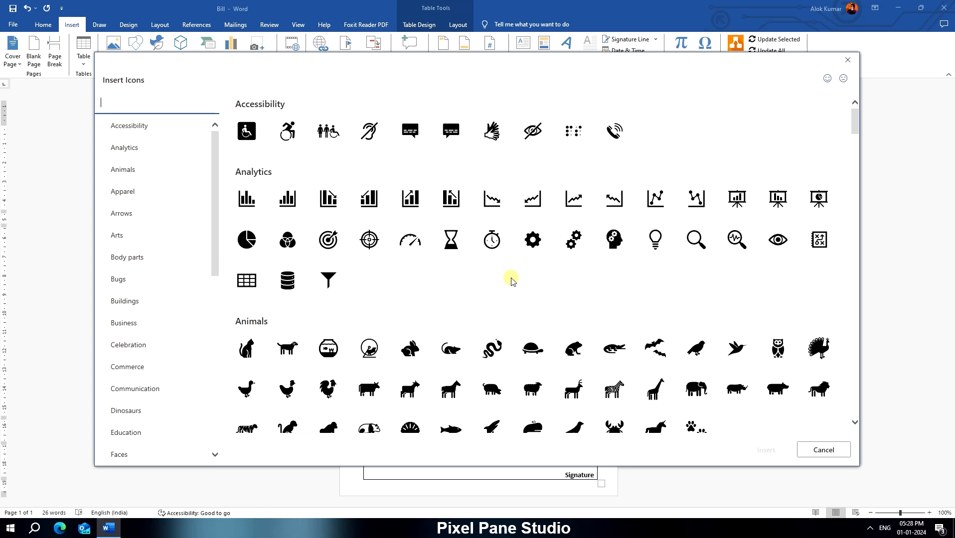
pyautogui.click(818, 348)
pyautogui.click(766, 450)
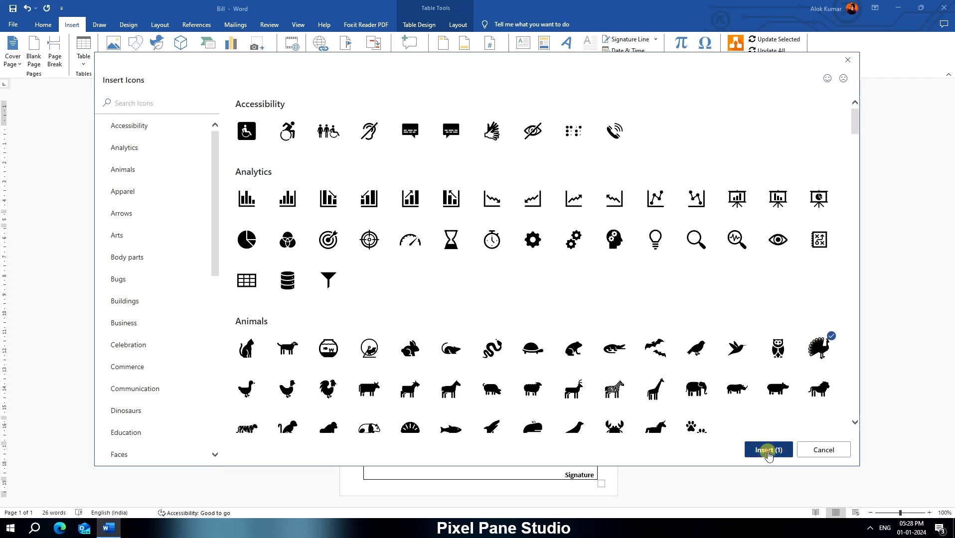
pyautogui.rightClick(234, 461)
pyautogui.moveTo(234, 461); pyautogui.dragTo(230, 143)
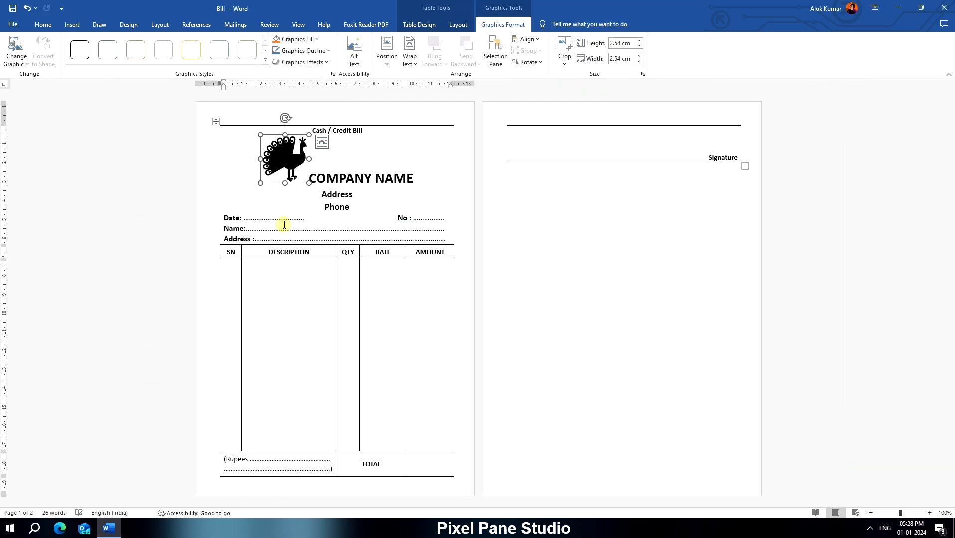
# - Set the peacock icon's wrapping to In Front of Text, shrink it and place it in the header cell's upper-left corner
pyautogui.rightClick(289, 155)
pyautogui.moveTo(353, 317)
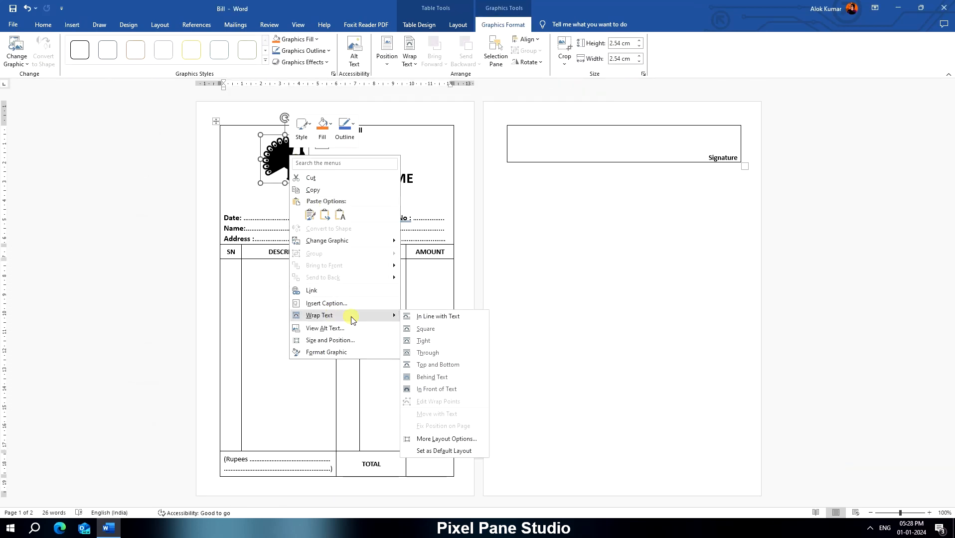
pyautogui.click(445, 390)
pyautogui.moveTo(419, 158); pyautogui.dragTo(386, 146)
pyautogui.moveTo(399, 160); pyautogui.dragTo(387, 149)
pyautogui.click(440, 264)
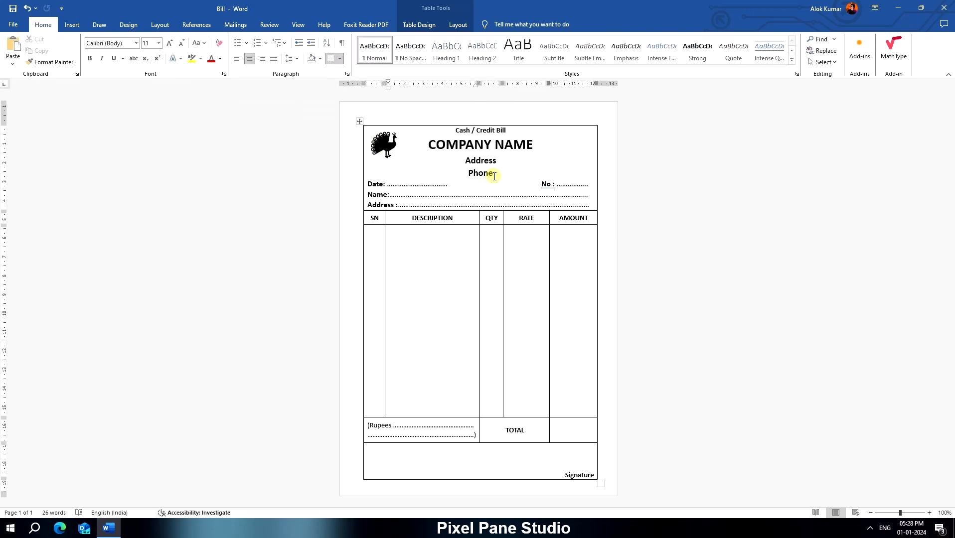
# - Tighten the line spacing of the company name, Address and Phone lines so the bill fits on one page
pyautogui.moveTo(493, 174); pyautogui.dragTo(429, 145)
pyautogui.click(291, 59)
pyautogui.click(304, 84)
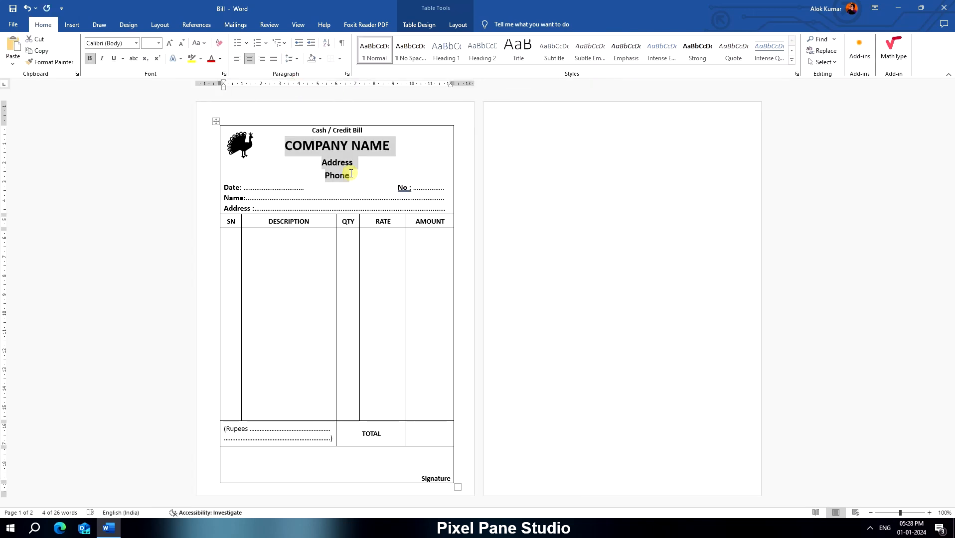
pyautogui.click(291, 59)
pyautogui.click(305, 74)
# - Paste a copy of the peacock icon over the item columns and enlarge it to about 7.14 cm square
pyautogui.click(387, 151)
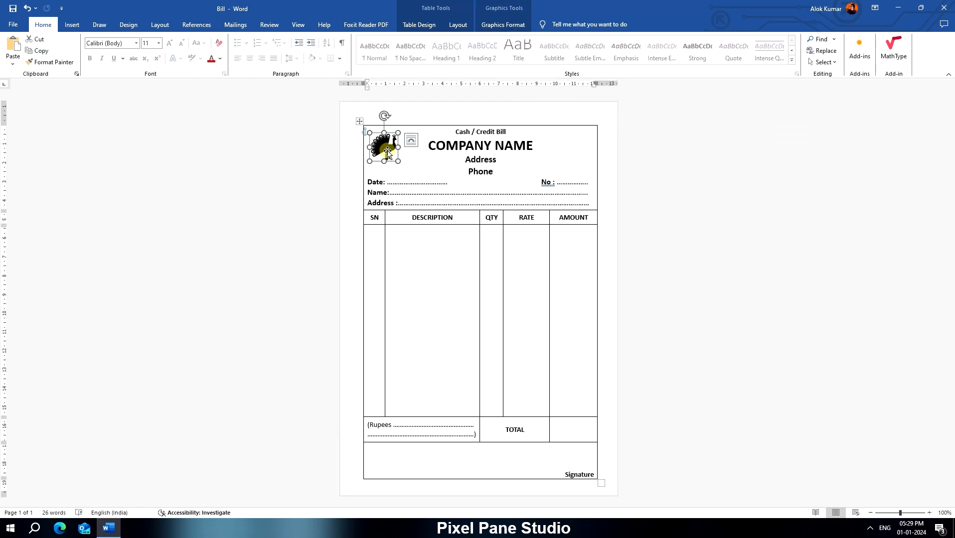
pyautogui.moveTo(386, 144); pyautogui.dragTo(487, 285)
pyautogui.hotkey('ctrl', 'z')
pyautogui.click(429, 267)
pyautogui.click(386, 149)
pyautogui.click(433, 247)
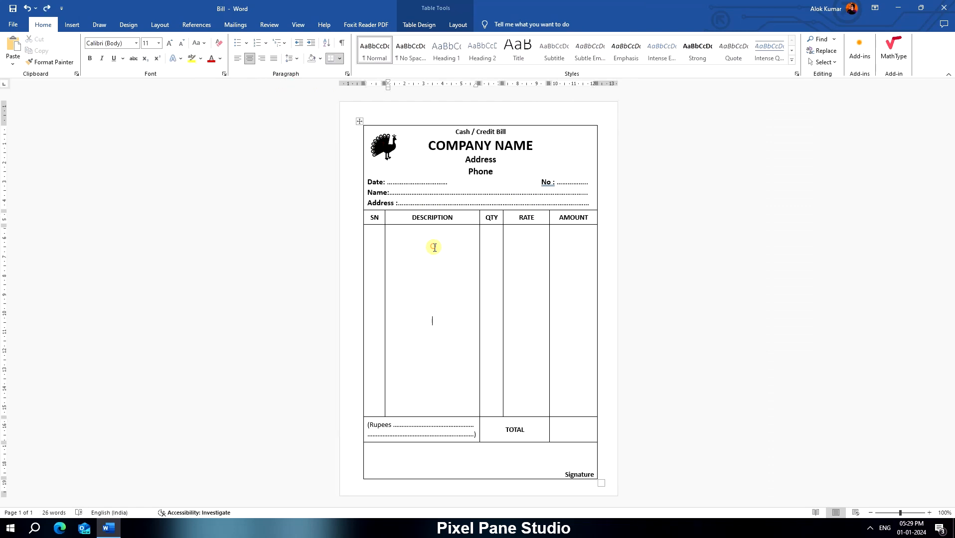
pyautogui.hotkey('ctrl', 'v')
pyautogui.moveTo(405, 370); pyautogui.dragTo(588, 407)
pyautogui.moveTo(534, 325); pyautogui.dragTo(488, 285)
# - Browse the change and fill options for the enlarged peacock, and delete that copy
pyautogui.click(502, 25)
pyautogui.click(16, 56)
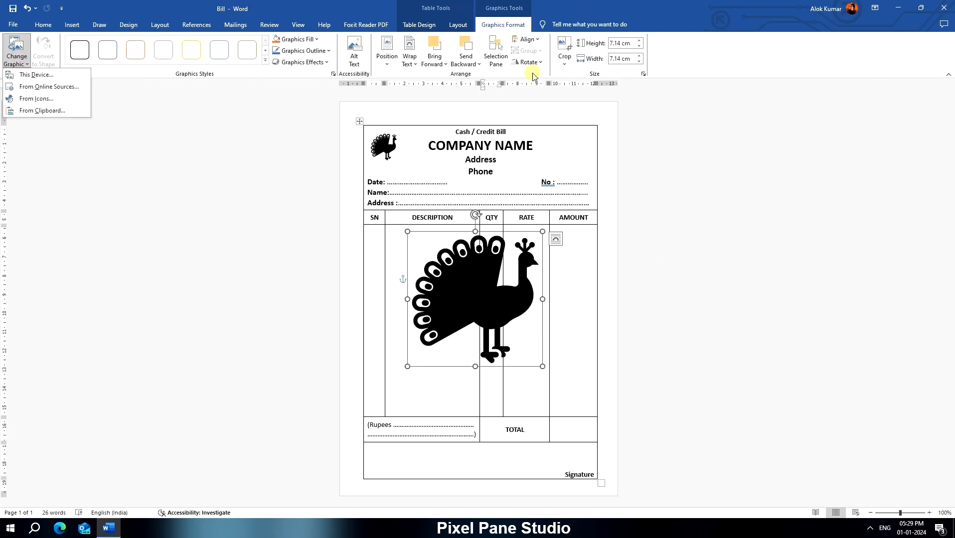
pyautogui.click(459, 290)
pyautogui.click(464, 27)
pyautogui.click(431, 27)
pyautogui.click(500, 26)
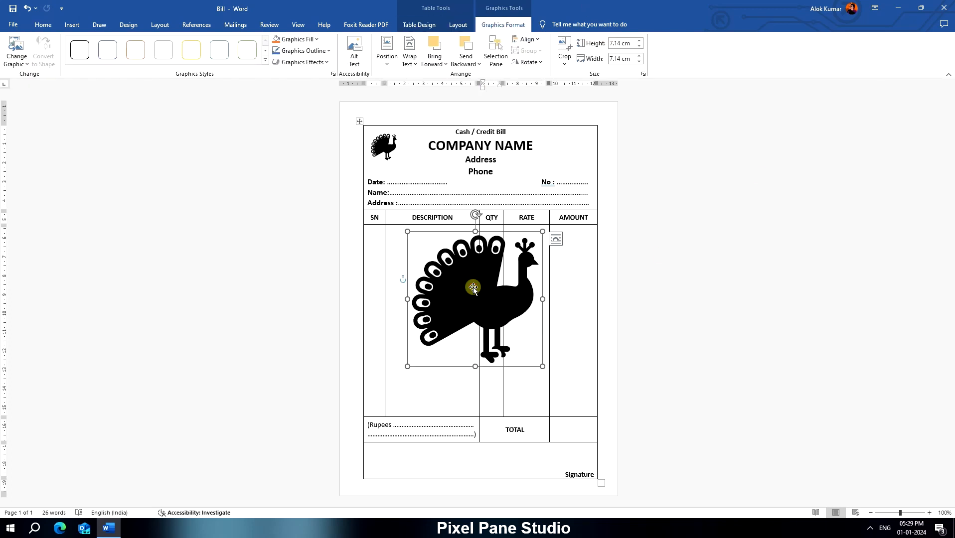
pyautogui.click(311, 39)
pyautogui.click(311, 40)
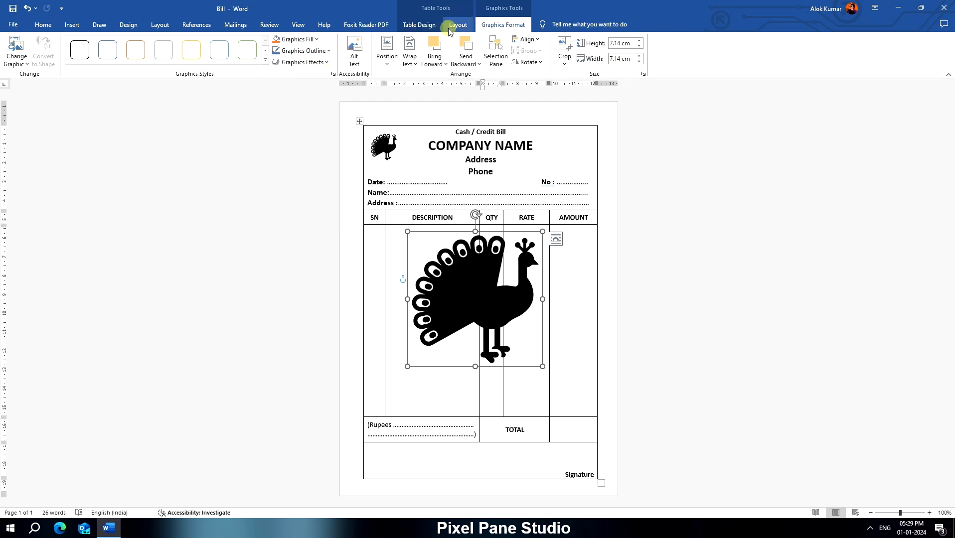
pyautogui.press('Delete')
# - Draw a rectangle covering the whole page, about 21.38 cm high and 17.07 cm wide
pyautogui.click(72, 25)
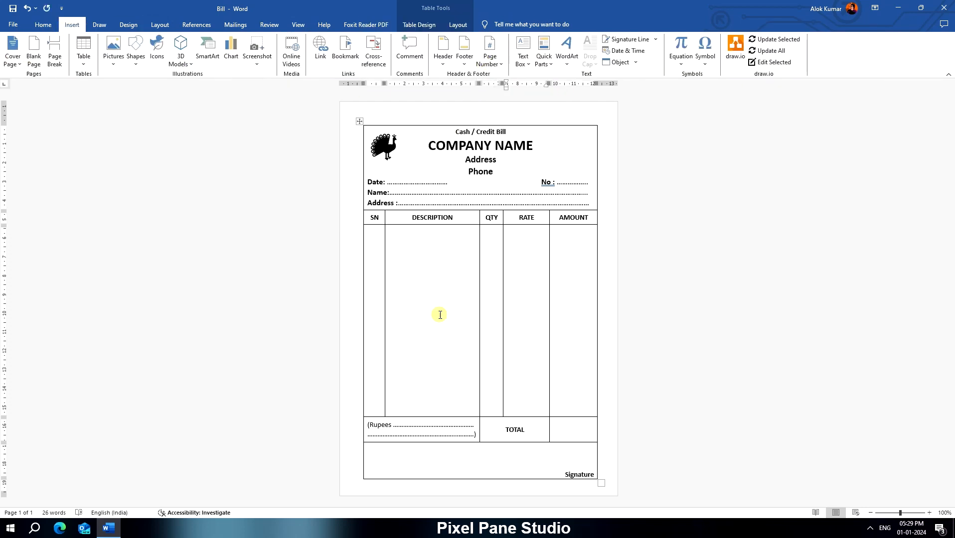
pyautogui.click(135, 66)
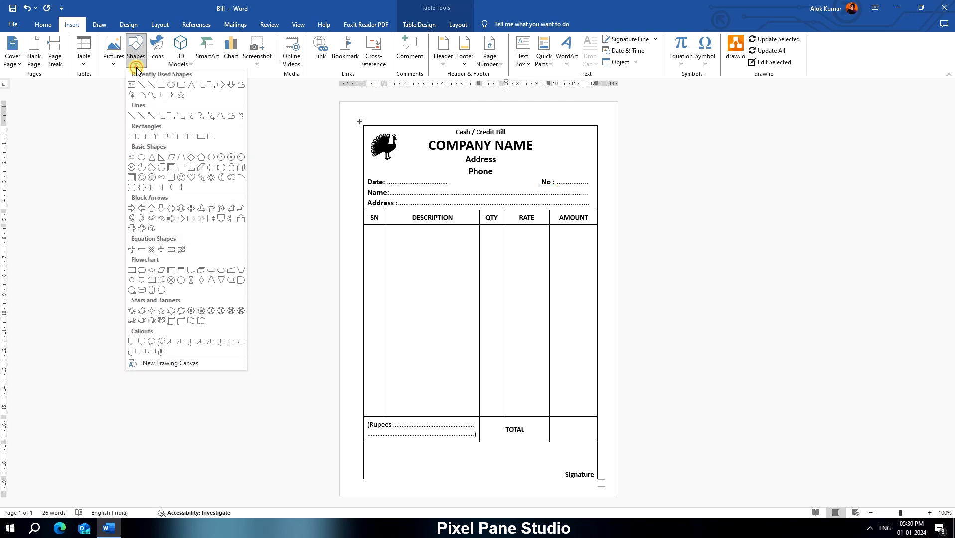
pyautogui.click(161, 85)
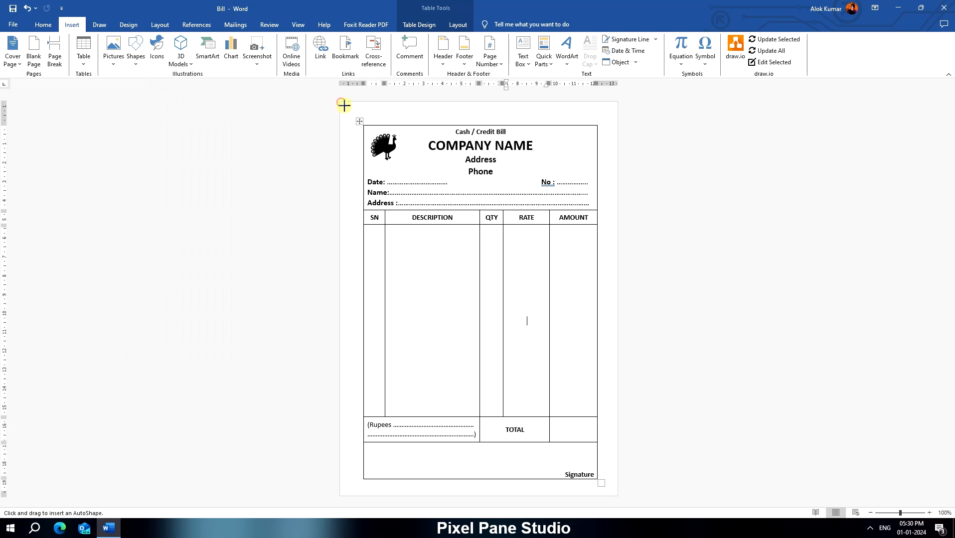
pyautogui.moveTo(340, 103)
pyautogui.mouseDown()
pyautogui.moveTo(396, 148)
pyautogui.moveTo(473, 250)
pyautogui.moveTo(604, 442)
pyautogui.moveTo(625, 503)
pyautogui.mouseUp()
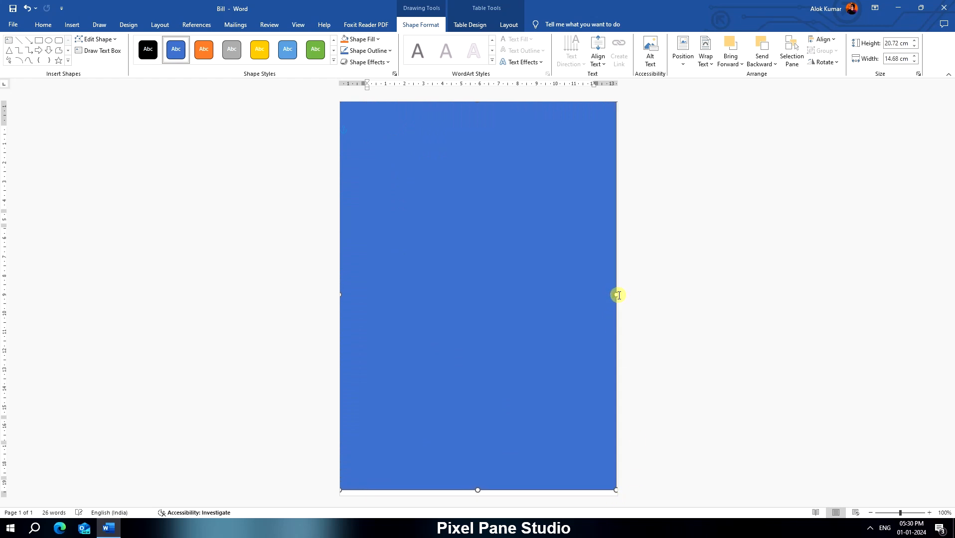
pyautogui.moveTo(617, 295)
pyautogui.mouseDown()
pyautogui.moveTo(609, 294)
pyautogui.moveTo(627, 293)
pyautogui.mouseUp()
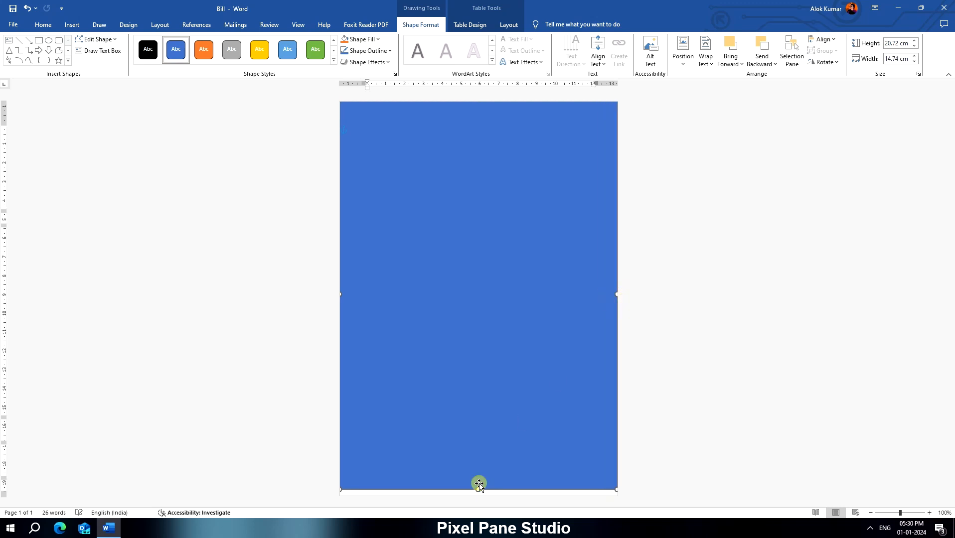
pyautogui.moveTo(478, 491); pyautogui.dragTo(470, 513)
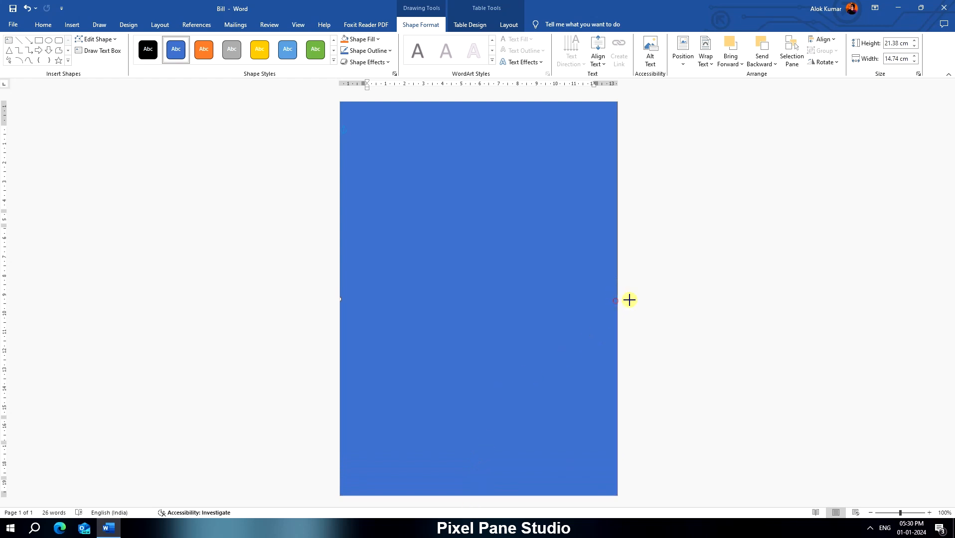
pyautogui.moveTo(629, 300); pyautogui.dragTo(629, 299)
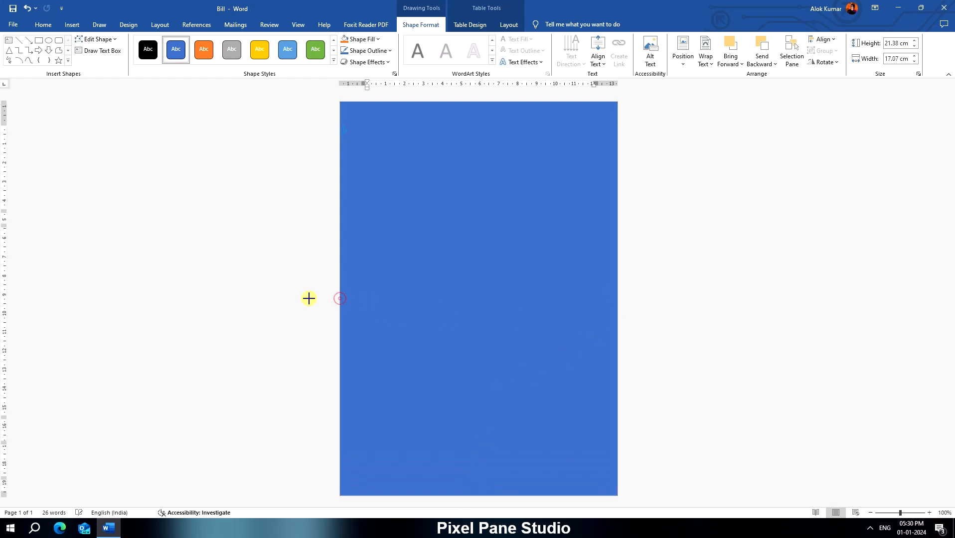
# - Fill the page-sized rectangle with a custom bright yellow and remove its outline
pyautogui.click(351, 39)
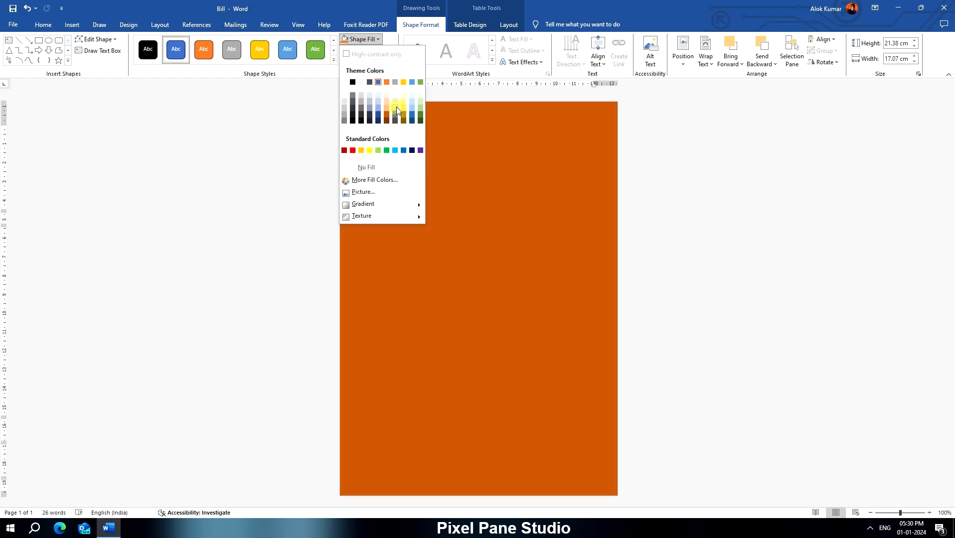
pyautogui.click(374, 180)
pyautogui.click(474, 199)
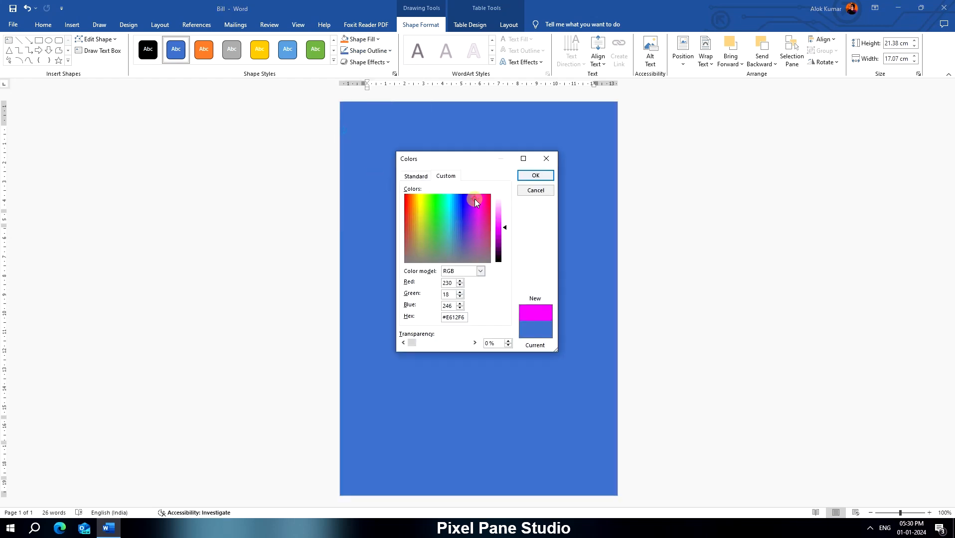
pyautogui.click(475, 206)
pyautogui.moveTo(475, 226); pyautogui.dragTo(418, 207)
pyautogui.click(546, 175)
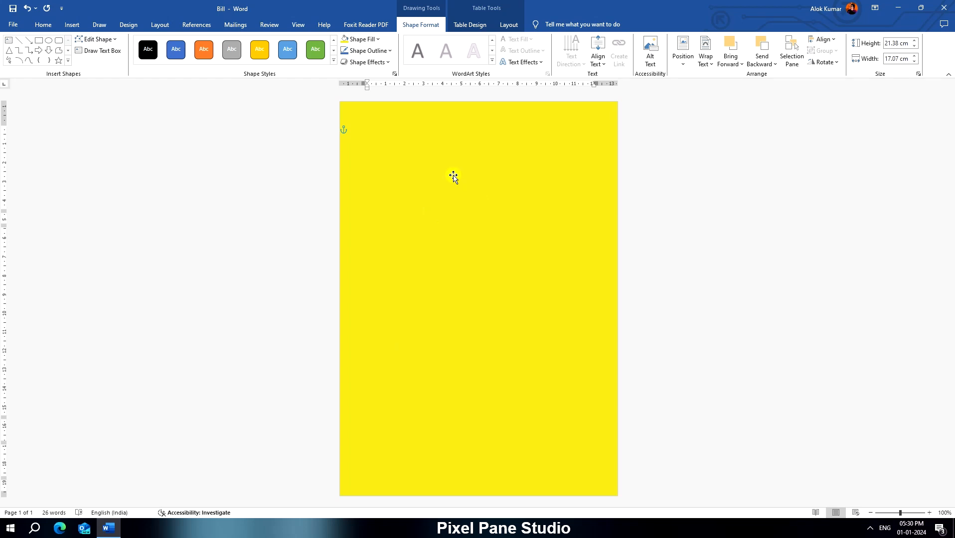
pyautogui.click(364, 50)
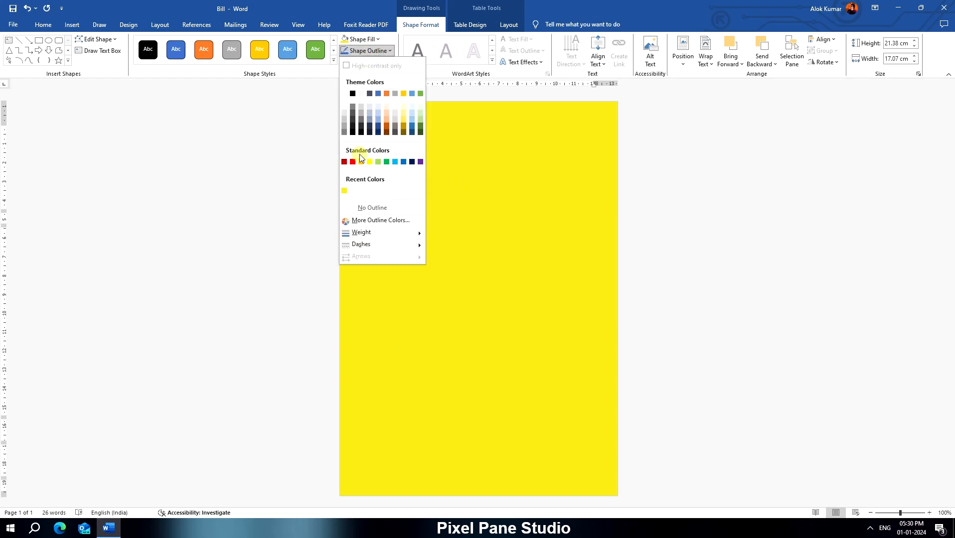
pyautogui.click(357, 206)
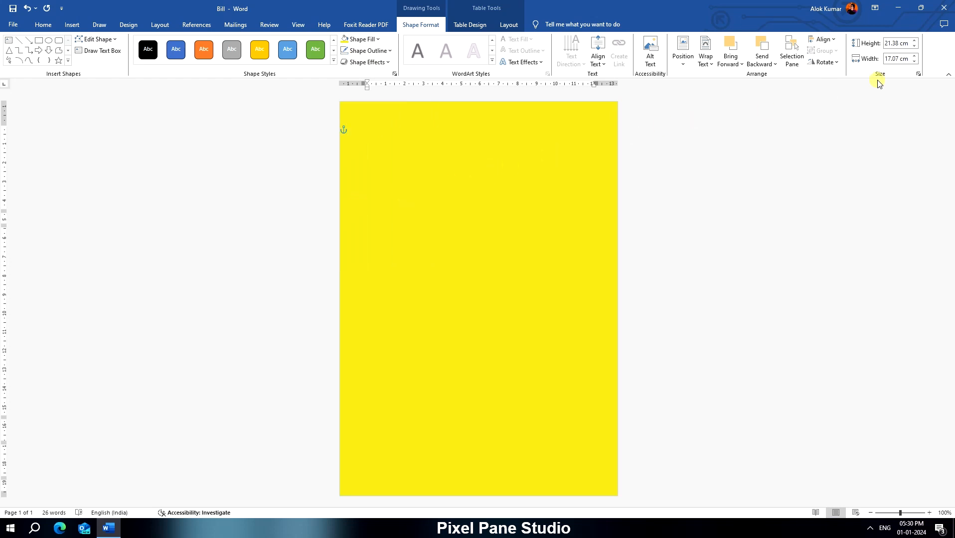
# - Send the yellow rectangle to the back and behind the text as the bill's background
pyautogui.click(828, 42)
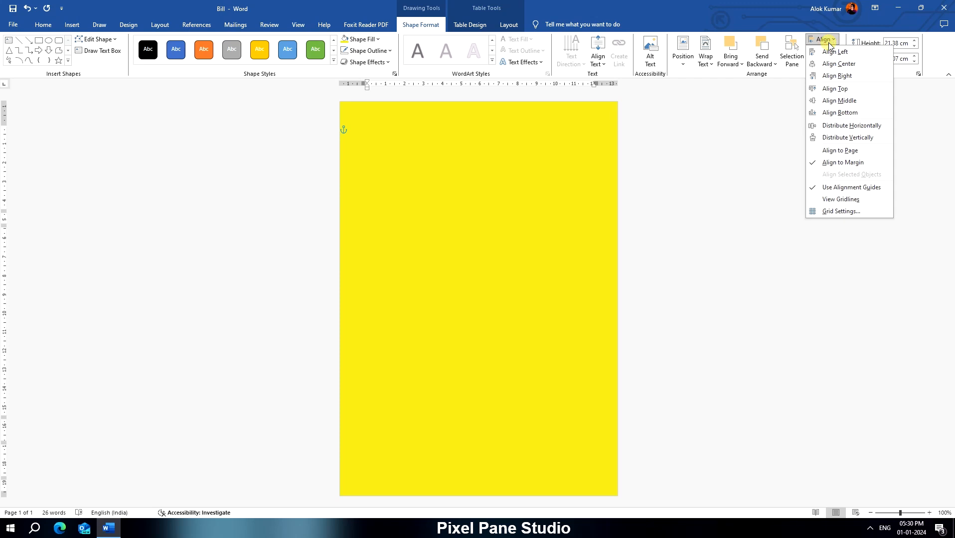
pyautogui.click(519, 222)
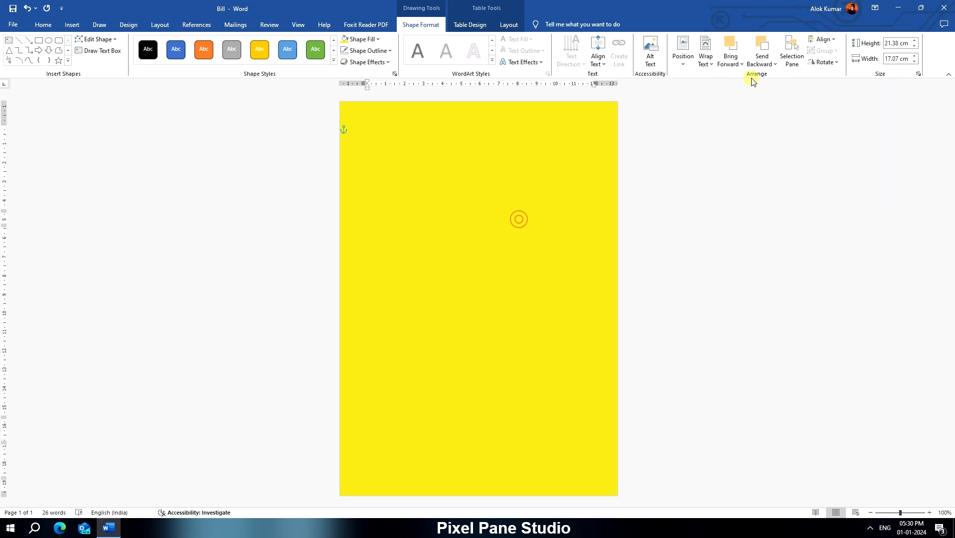
pyautogui.click(760, 60)
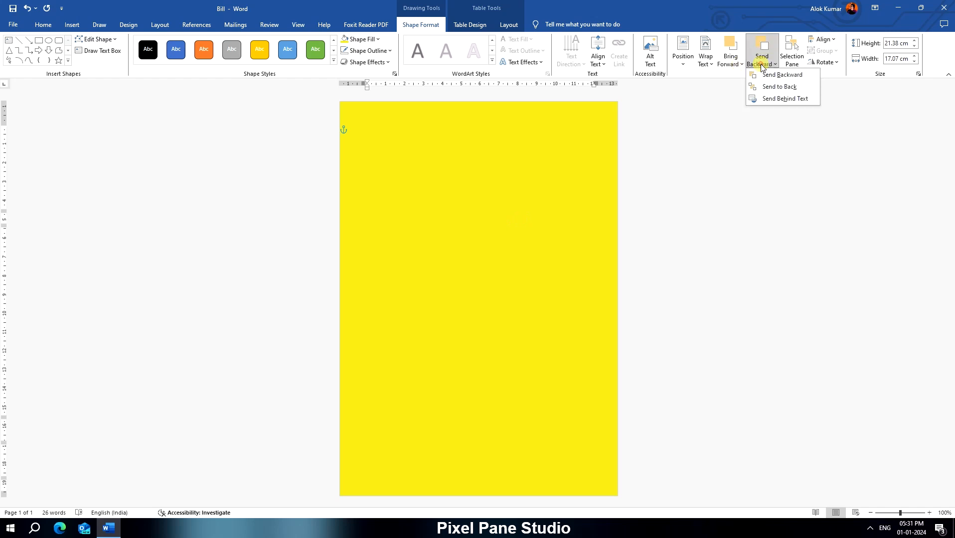
pyautogui.click(774, 88)
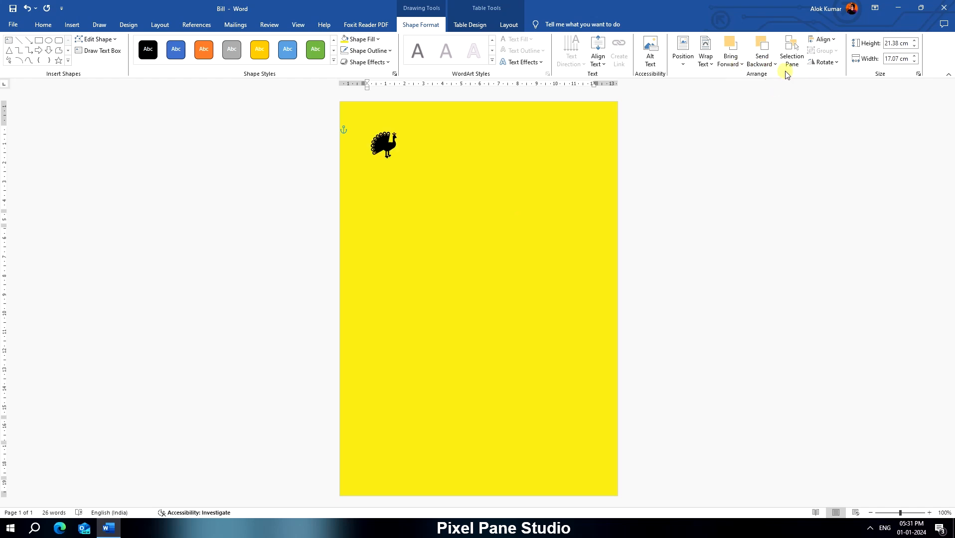
pyautogui.click(771, 61)
pyautogui.click(774, 89)
pyautogui.click(772, 60)
pyautogui.click(771, 100)
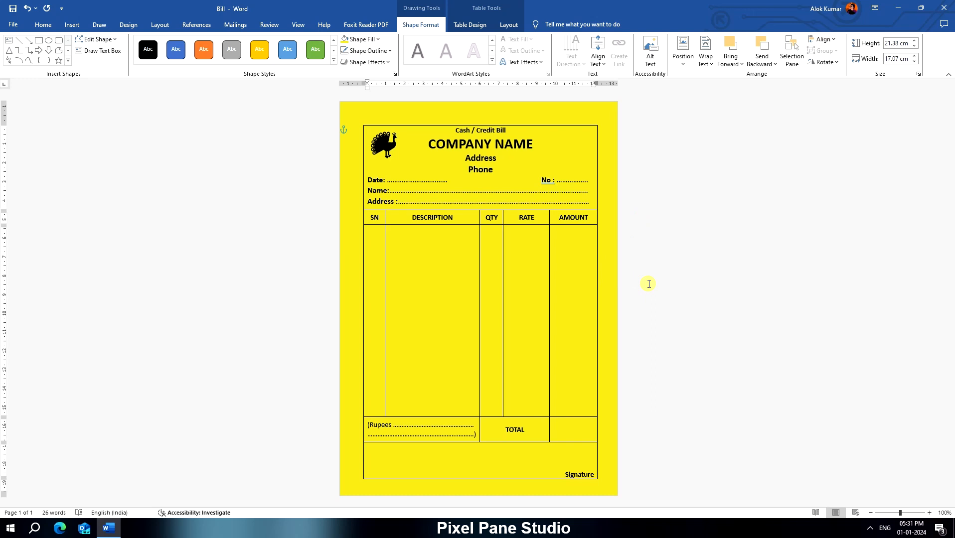
pyautogui.click(632, 306)
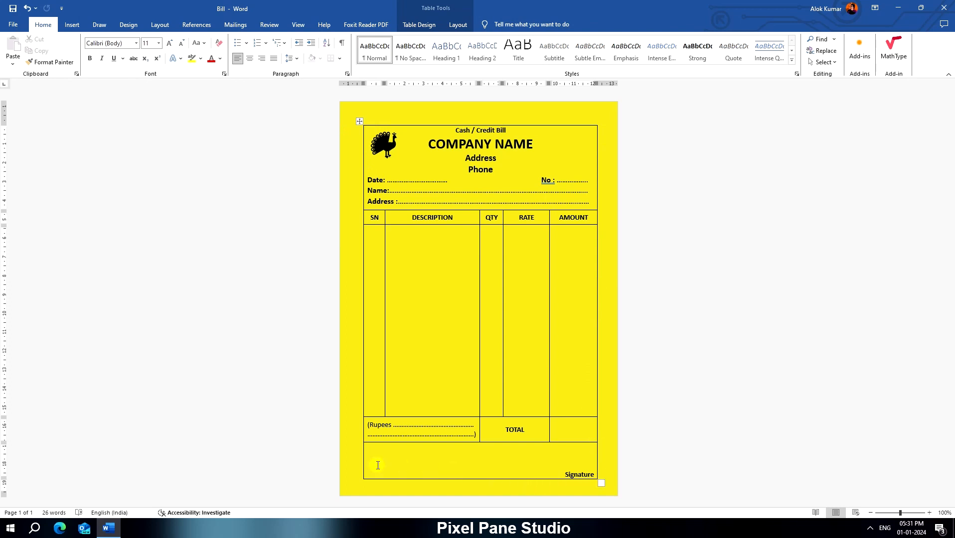
# - Apply a thicker solid black border style around the outer edges of the bill table
pyautogui.click(73, 26)
pyautogui.click(86, 66)
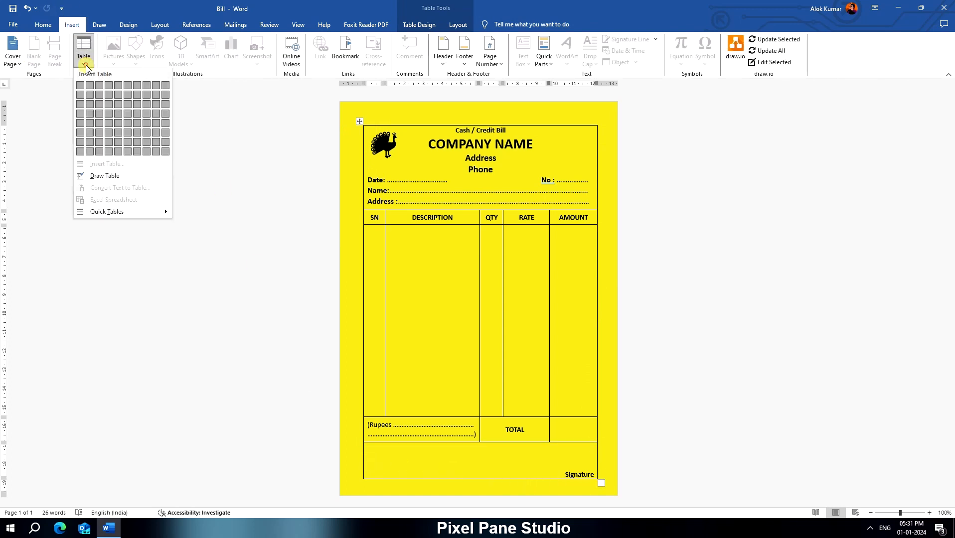
pyautogui.click(429, 25)
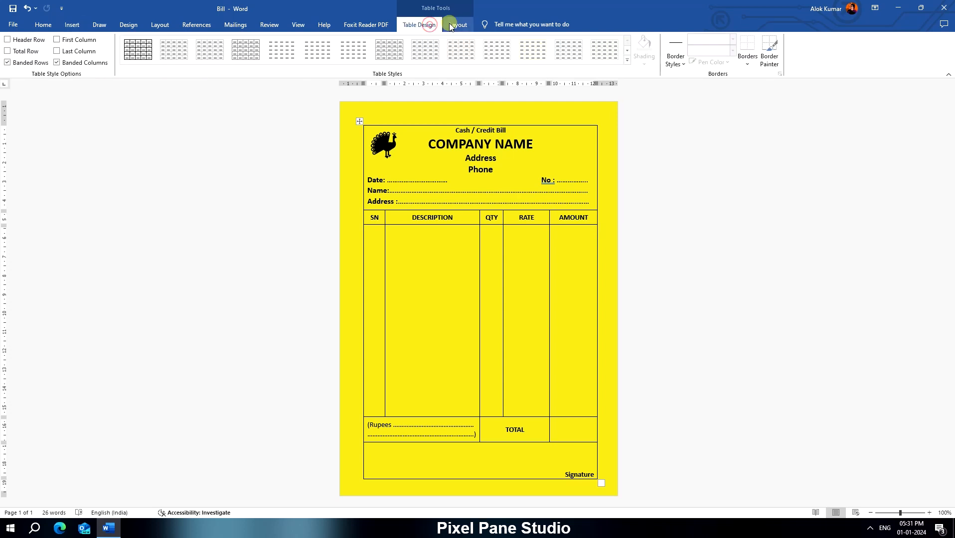
pyautogui.click(676, 62)
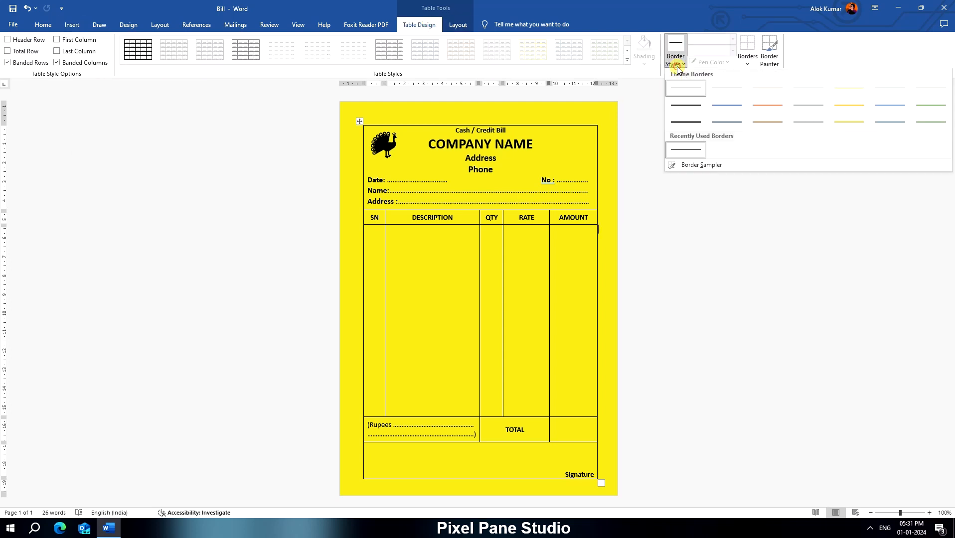
pyautogui.click(689, 109)
pyautogui.click(598, 160)
pyautogui.moveTo(599, 169); pyautogui.dragTo(599, 479)
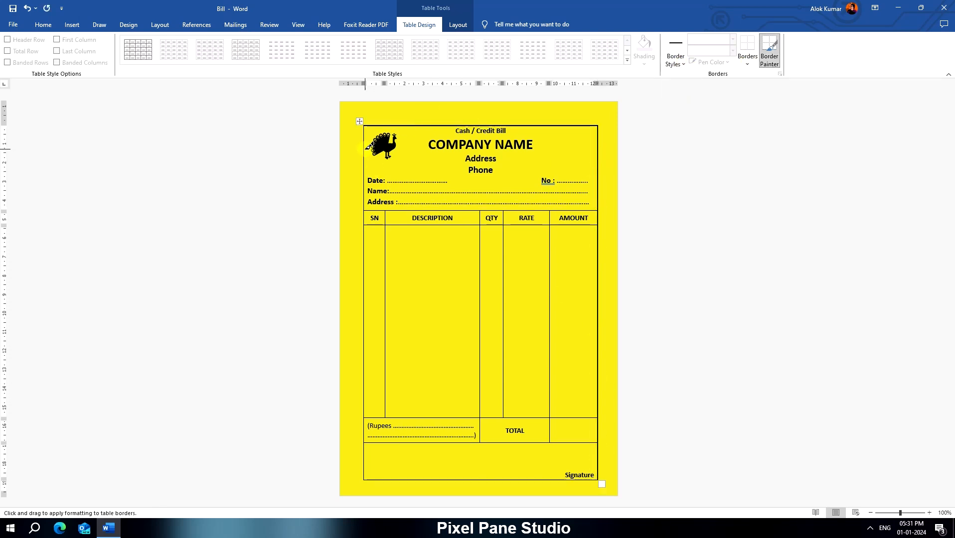
pyautogui.moveTo(366, 145)
pyautogui.mouseDown()
pyautogui.moveTo(364, 480)
pyautogui.moveTo(485, 486)
pyautogui.mouseUp()
pyautogui.click(371, 480)
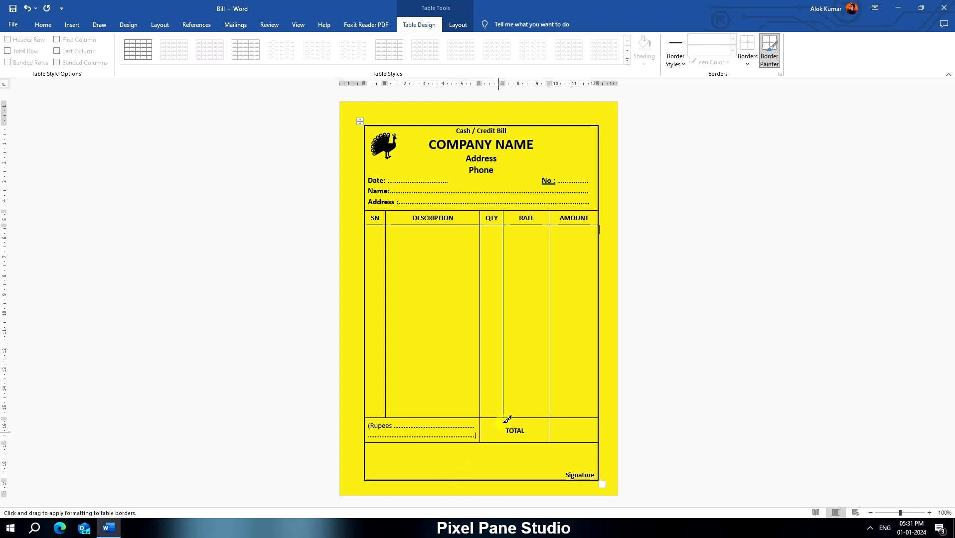
# - Apply the thicker border style to the lines above and below the column-heading row and to the divider before the AMOUNT column
pyautogui.click(372, 211)
pyautogui.click(395, 209)
pyautogui.click(484, 210)
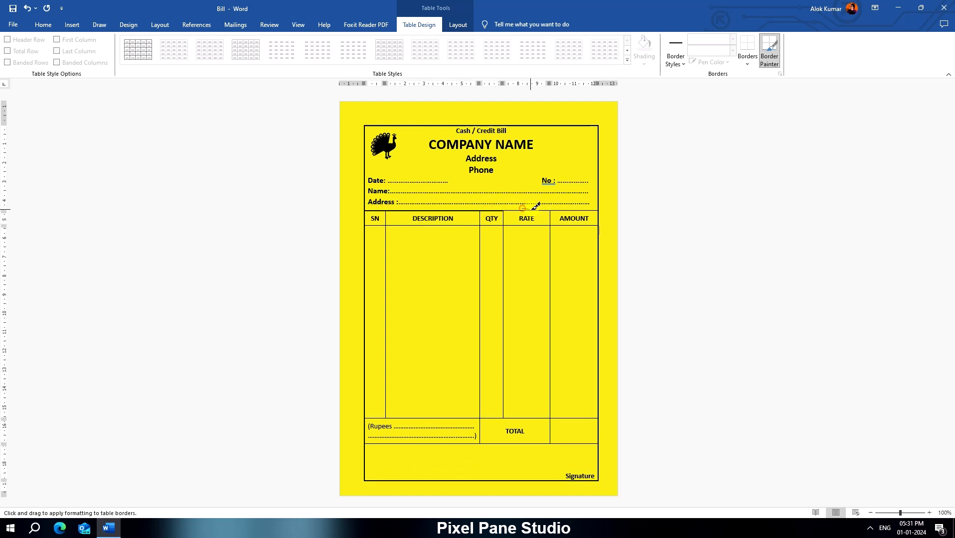
pyautogui.click(529, 211)
pyautogui.click(564, 211)
pyautogui.moveTo(376, 226)
pyautogui.mouseDown()
pyautogui.moveTo(596, 225)
pyautogui.moveTo(550, 417)
pyautogui.mouseUp()
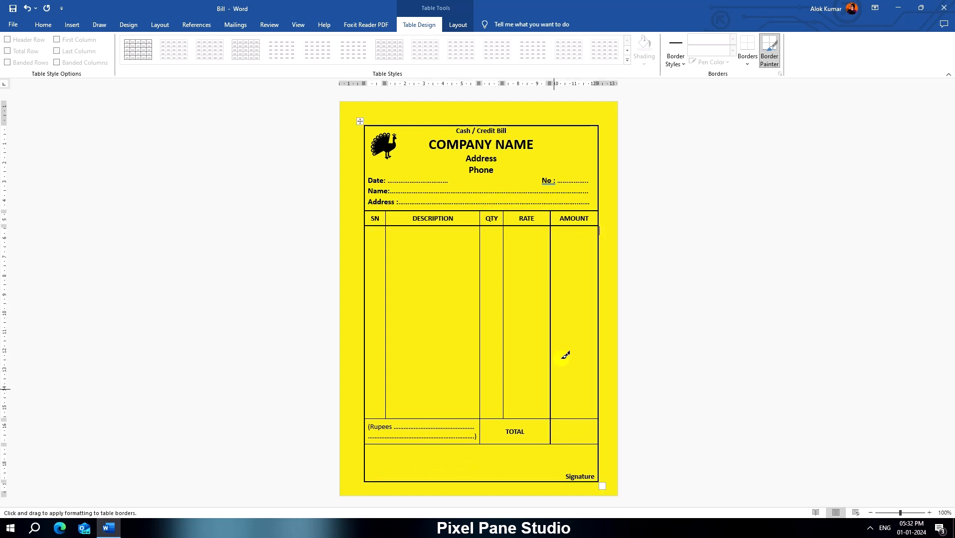
# - Thicken the dividers after the SN, DESCRIPTION and QTY columns and the lines above and below the TOTAL row, and stop painting borders
pyautogui.moveTo(385, 210); pyautogui.dragTo(386, 418)
pyautogui.moveTo(480, 215); pyautogui.dragTo(480, 250)
pyautogui.moveTo(503, 217); pyautogui.dragTo(503, 304)
pyautogui.moveTo(377, 419); pyautogui.dragTo(570, 419)
pyautogui.click(418, 443)
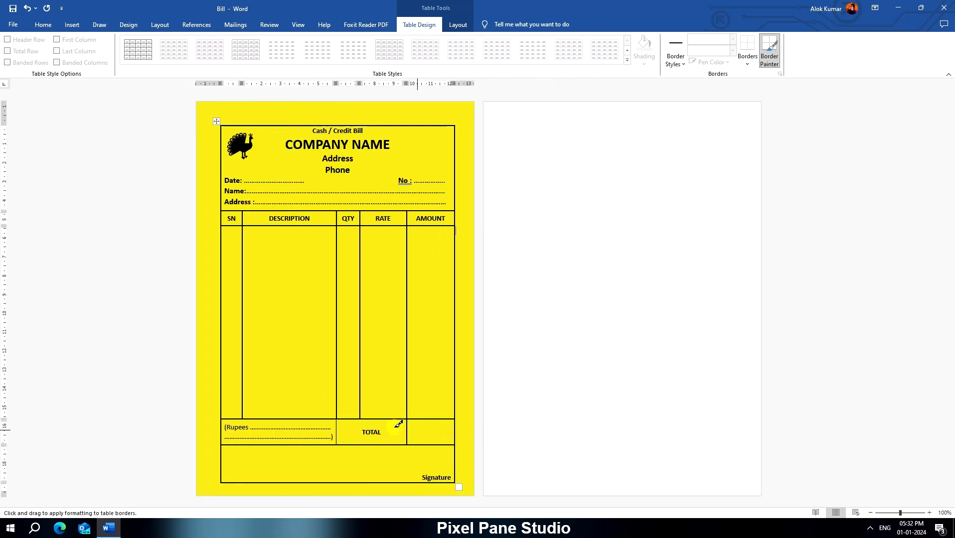
pyautogui.click(774, 49)
# - Make the Rupees and TOTAL row taller and shorten the Signature row so the whole bill fits on one page
pyautogui.moveTo(385, 445); pyautogui.dragTo(385, 454)
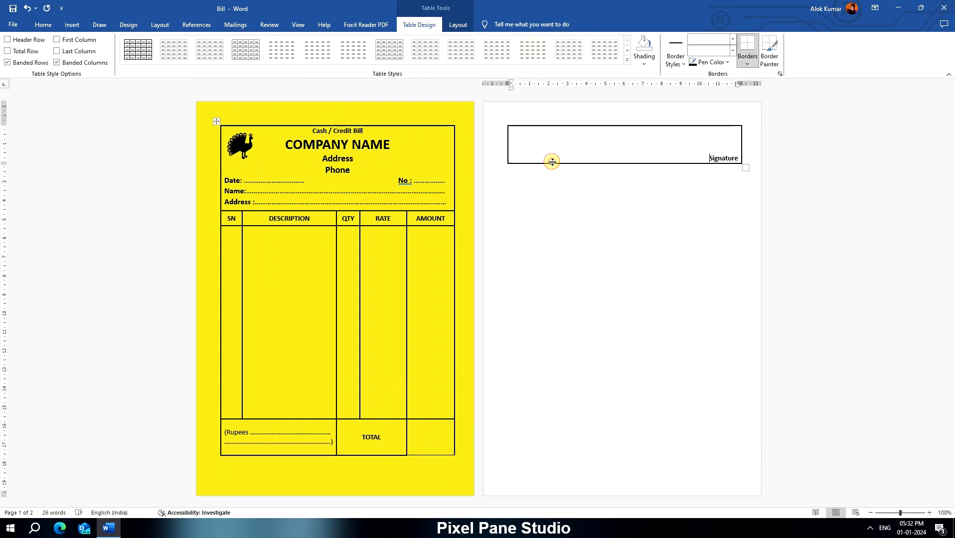
pyautogui.moveTo(565, 164); pyautogui.dragTo(565, 150)
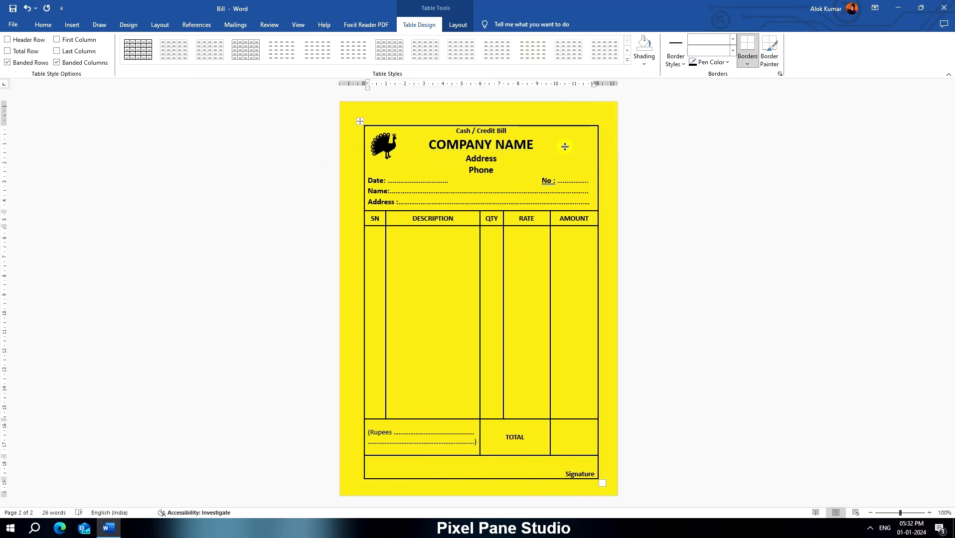
pyautogui.click(492, 419)
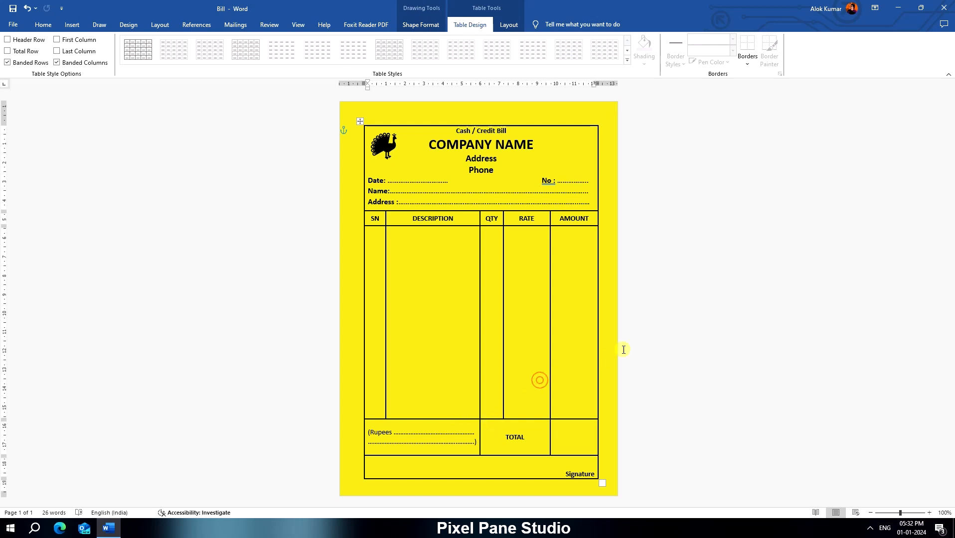
pyautogui.click(640, 251)
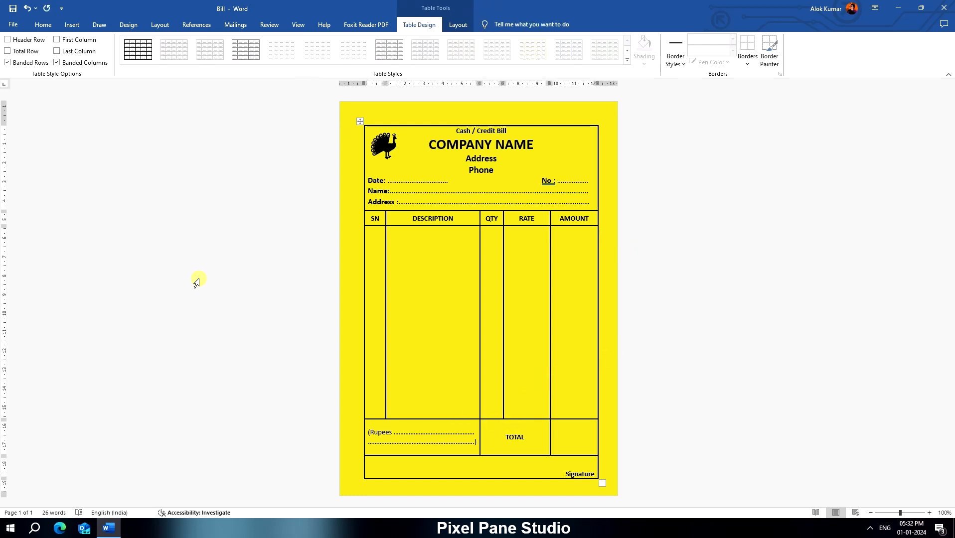